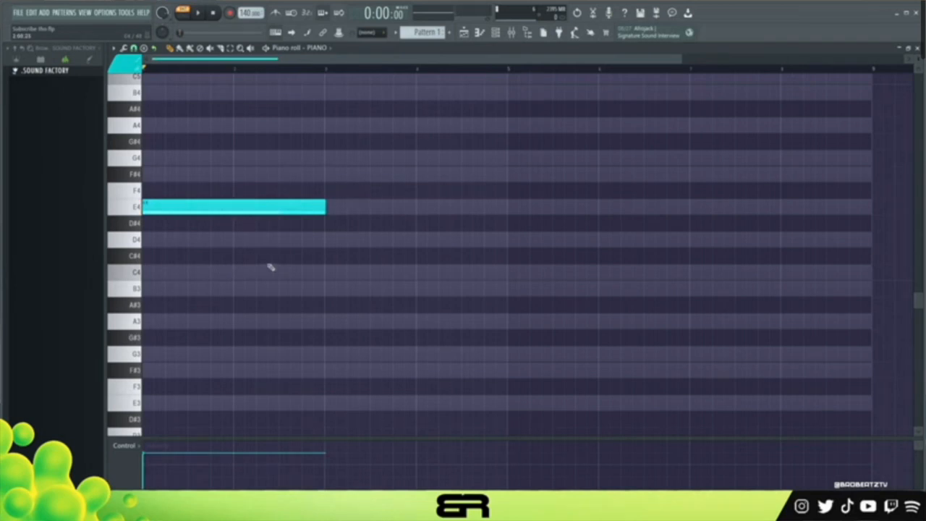
- Duplicate the two-bar note at bar 1 to form a C major chord of C4, E4 and G4
ctrl+drag(257, 216, 233, 266)
drag(166, 258, 168, 211)
ctrl+click(171, 261)
drag(172, 262, 153, 325)
key(ctrl)
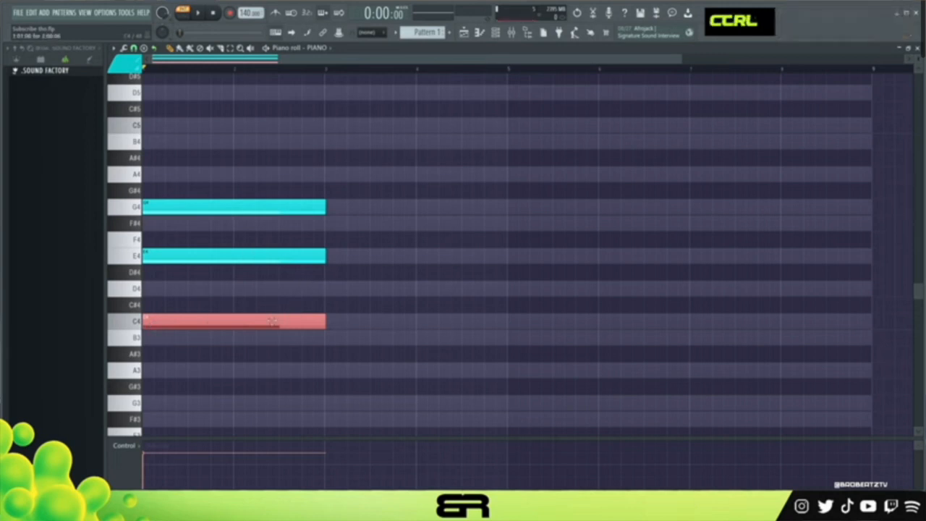
ctrl+click(392, 210)
right_click(324, 309)
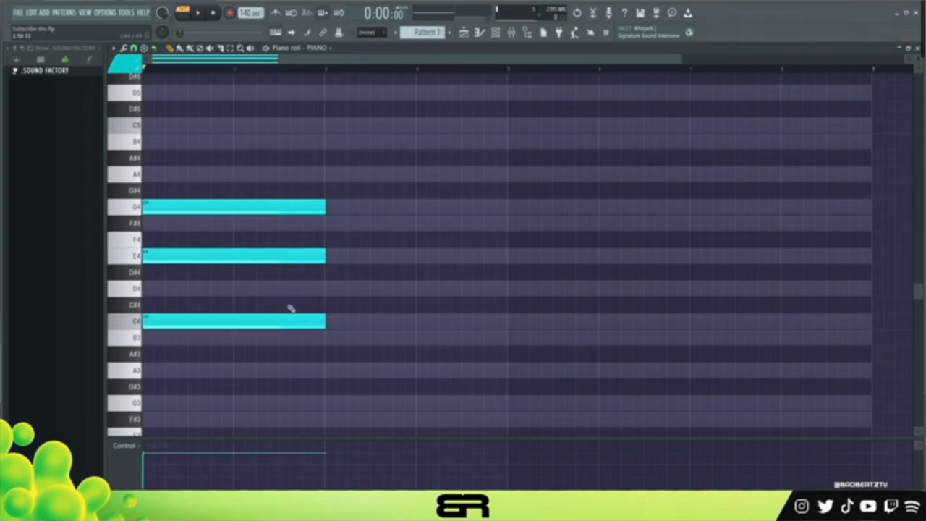
click(354, 208)
click(360, 223)
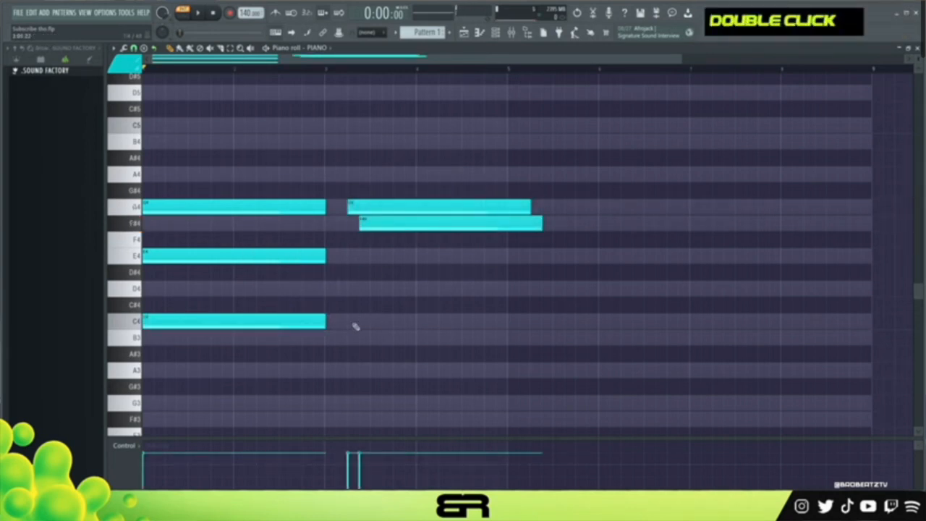
click(355, 321)
click(349, 337)
ctrl+drag(555, 184, 450, 374)
right_click(475, 377)
ctrl+drag(367, 166, 463, 404)
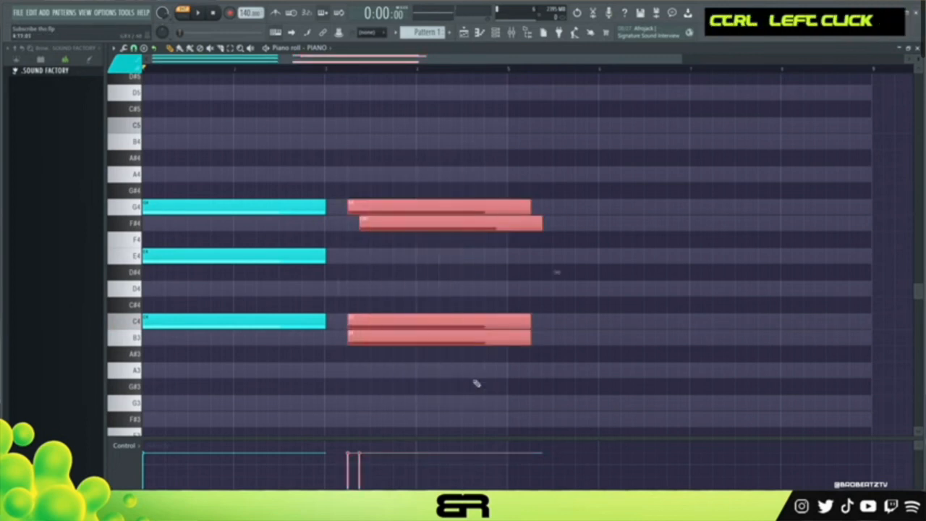
right_click(476, 398)
ctrl+drag(492, 297, 383, 369)
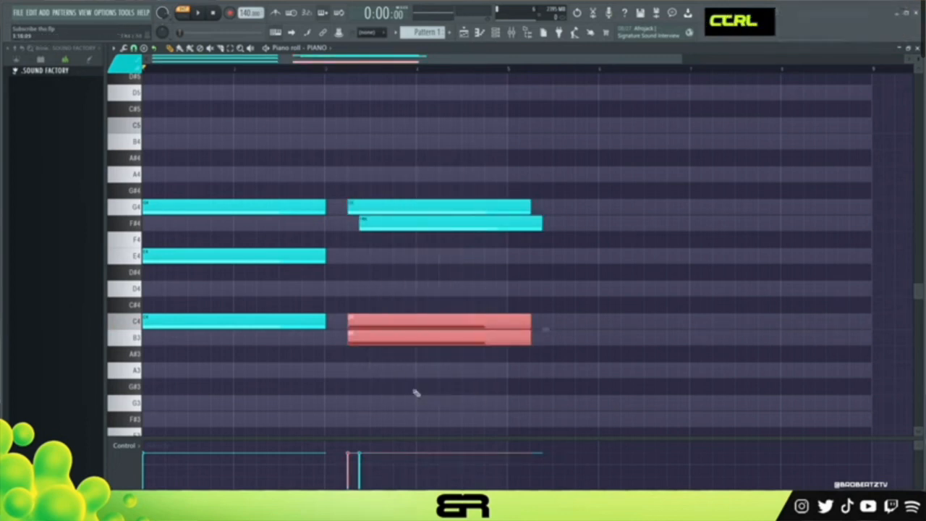
right_click(391, 377)
- Spread the chord in time by moving G4 to bar 3 and C4 to bar 5, with a B3 note added at bar 7
drag(215, 200, 355, 212)
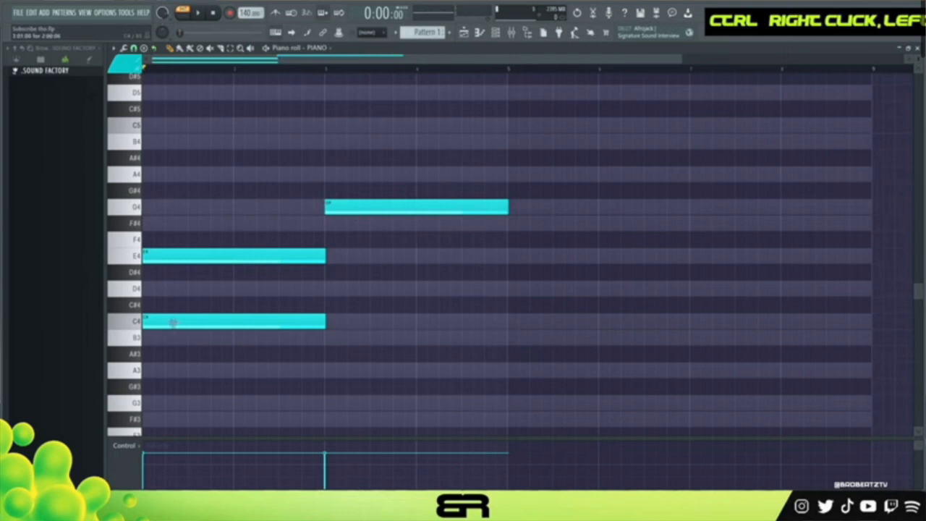
drag(179, 322, 515, 311)
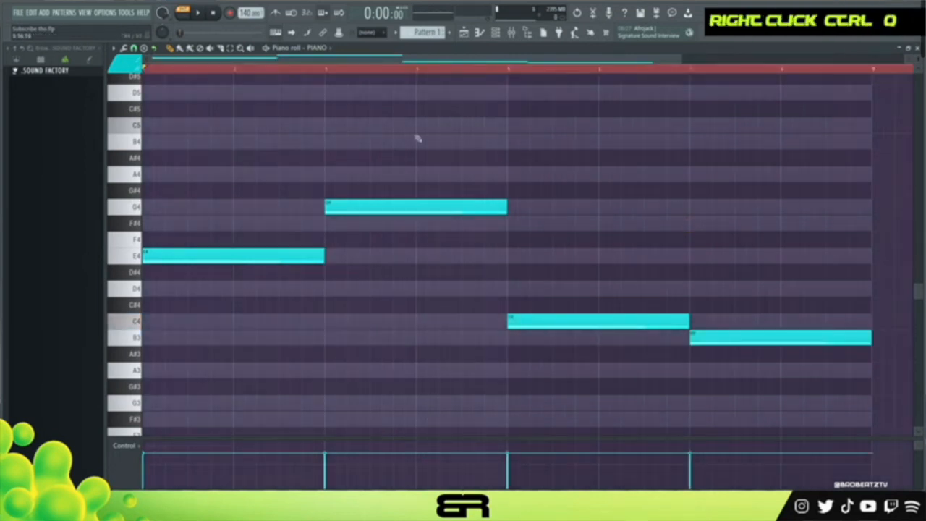
key(space)
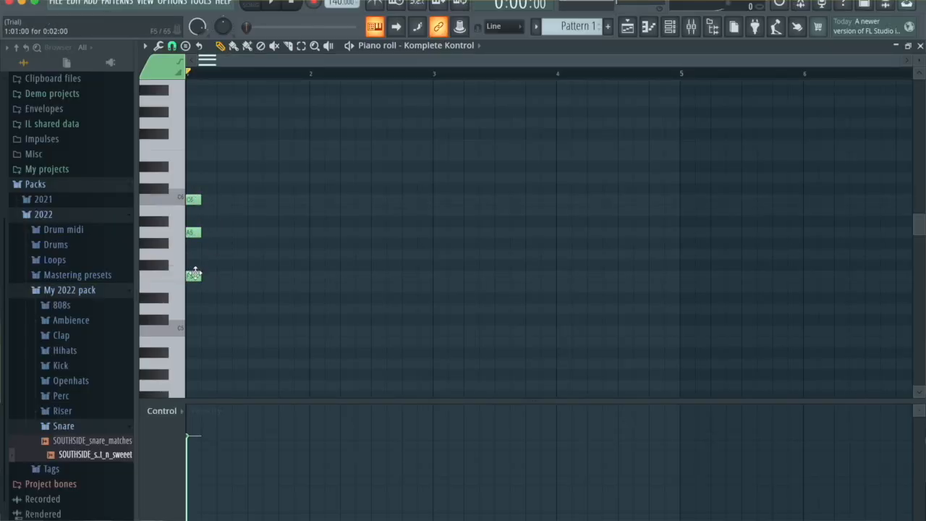
- Spread the A, C and F chord notes across bars 1 to 3, add an E at bar 4, and extend each note to one bar
drag(264, 272, 189, 264)
drag(190, 201, 315, 210)
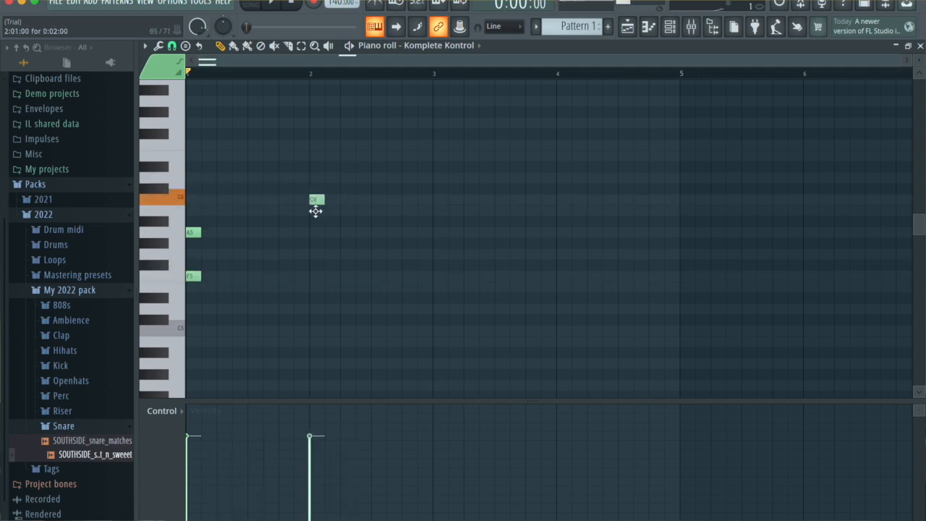
drag(308, 273, 446, 275)
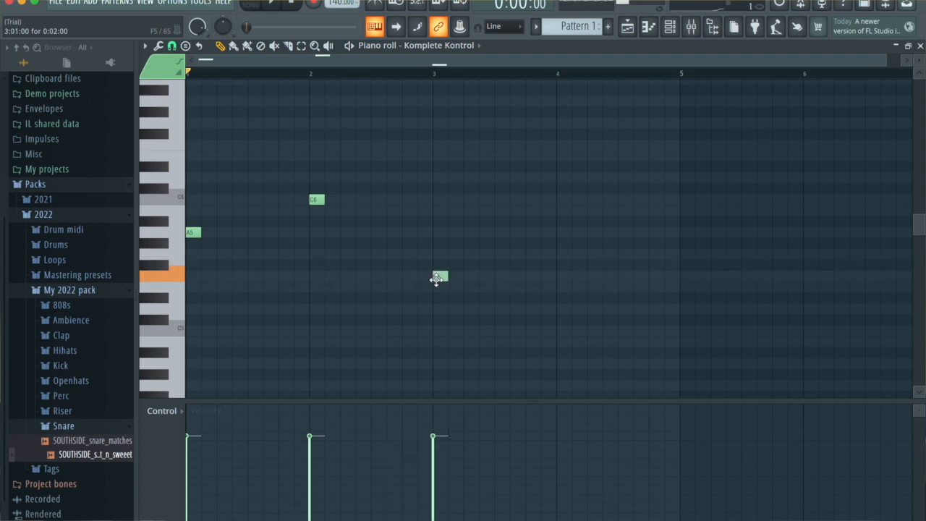
click(558, 288)
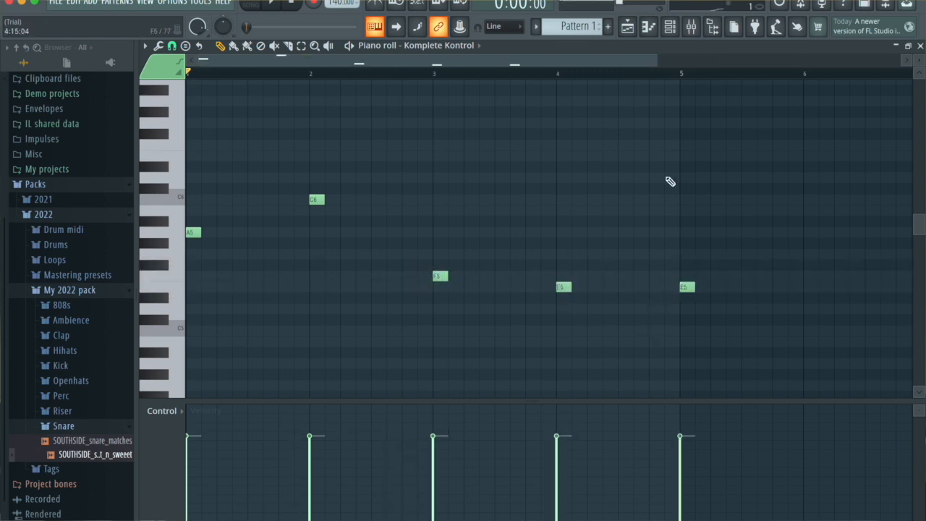
key(ctrl+l)
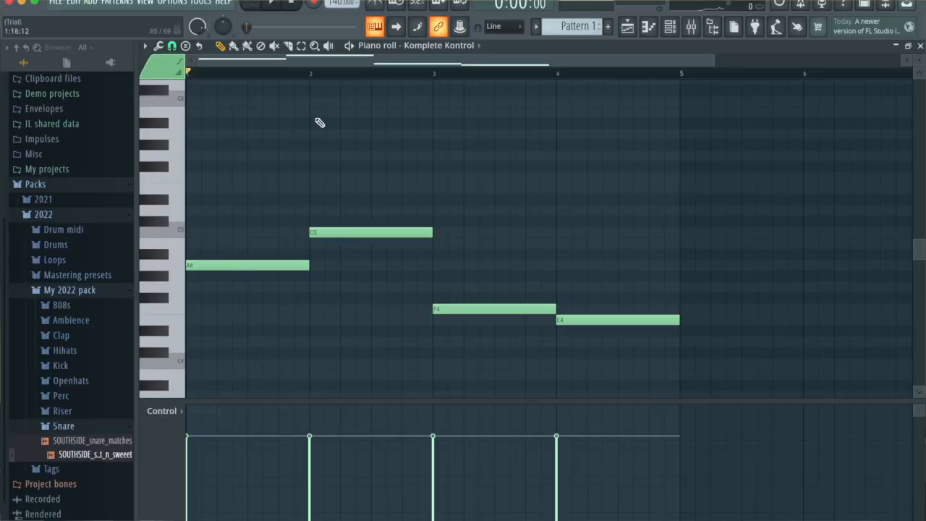
- Move C5 to bar 3, F4 to bar 5 and E4 to bar 7, and extend all four notes to two bars each
drag(380, 234, 478, 238)
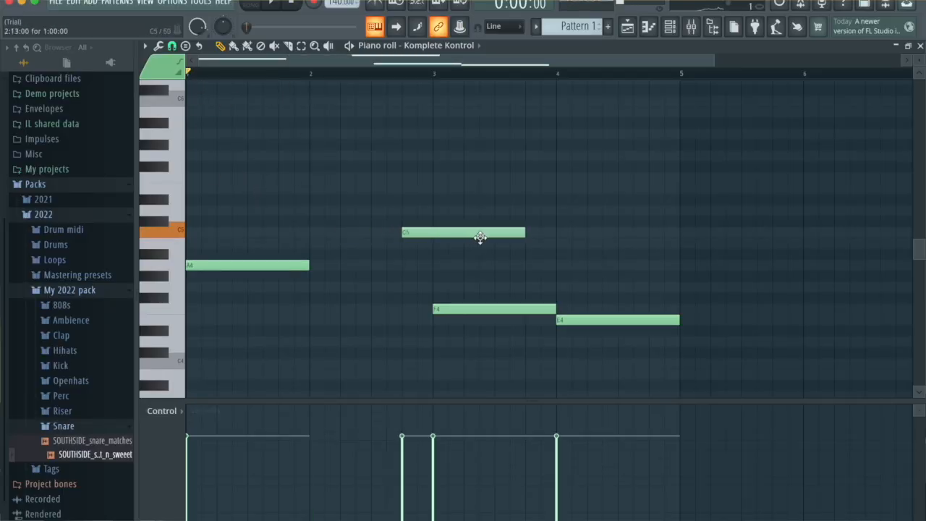
drag(626, 354, 762, 309)
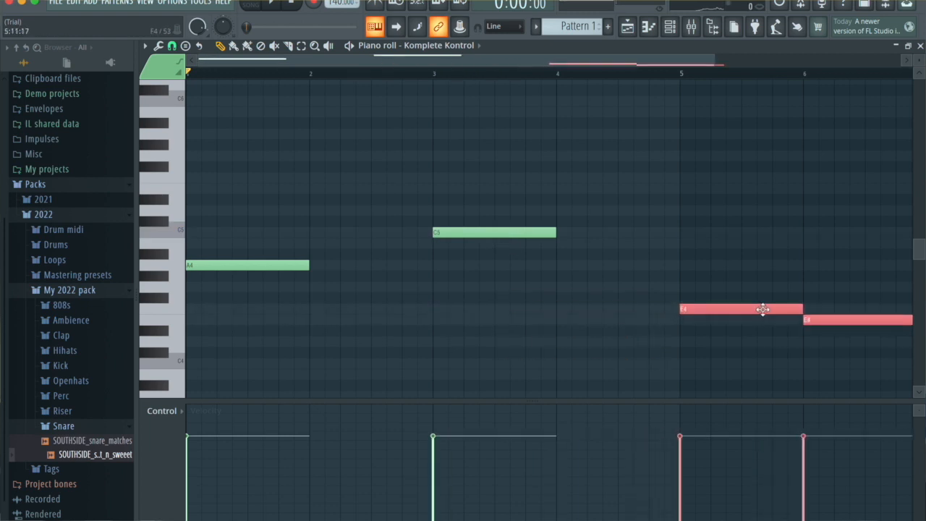
scroll(762, 308, right, 2)
click(672, 332)
click(626, 320)
drag(626, 320, 747, 321)
scroll(728, 324, right, 3)
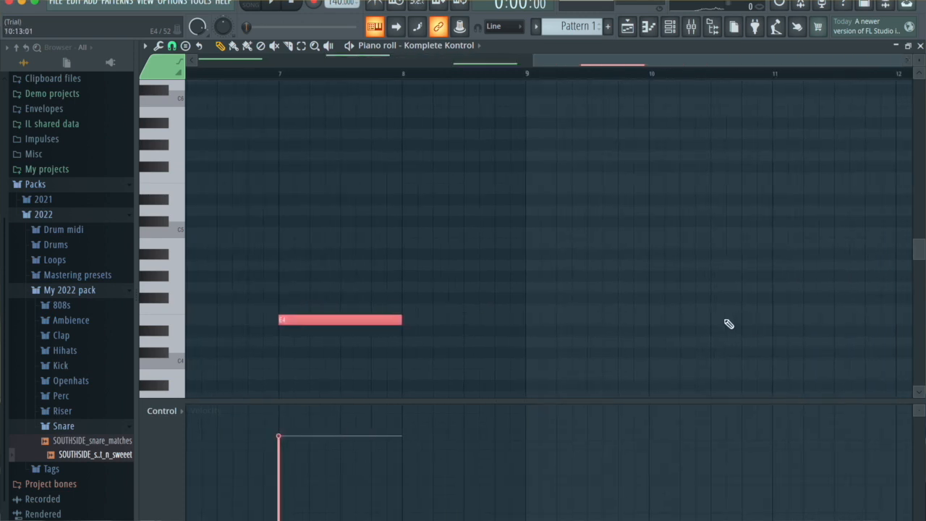
click(528, 264)
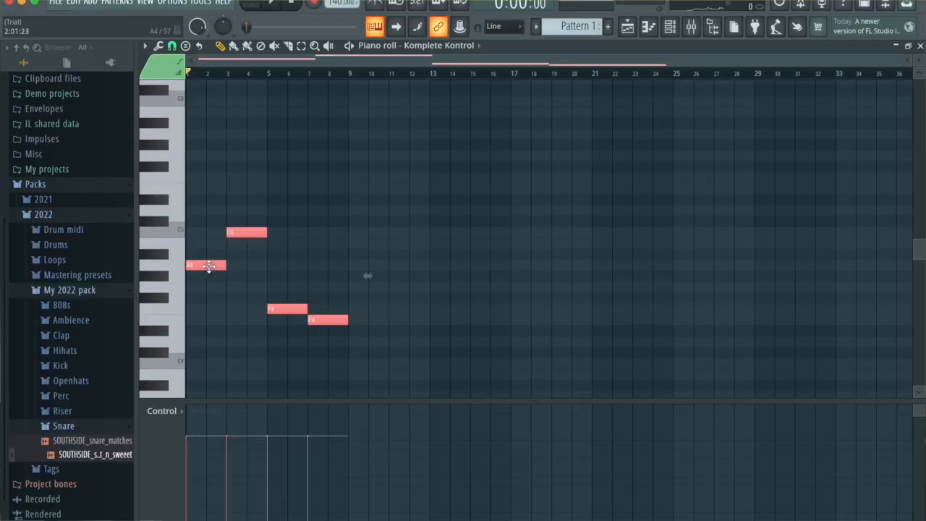
- Duplicate the four melody notes one octave lower and play the pattern
mouse_move(209, 265)
mouse_down()
mouse_move(225, 265)
mouse_move(196, 269)
mouse_up()
key(ctrl+Down)
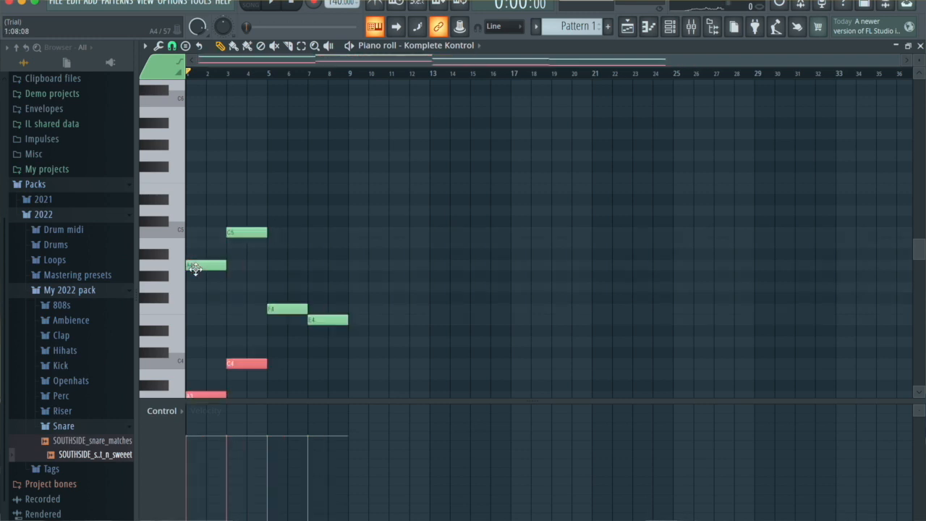
key(space)
- Switch to YouTube and view the Lil Baby piano type beat tutorial as a reference
scroll(279, 306, down, 3)
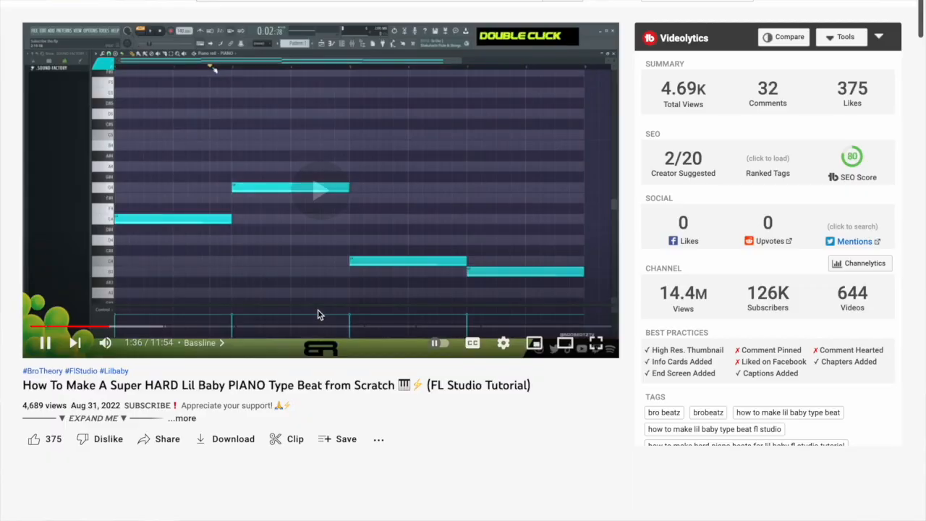
double_click(318, 315)
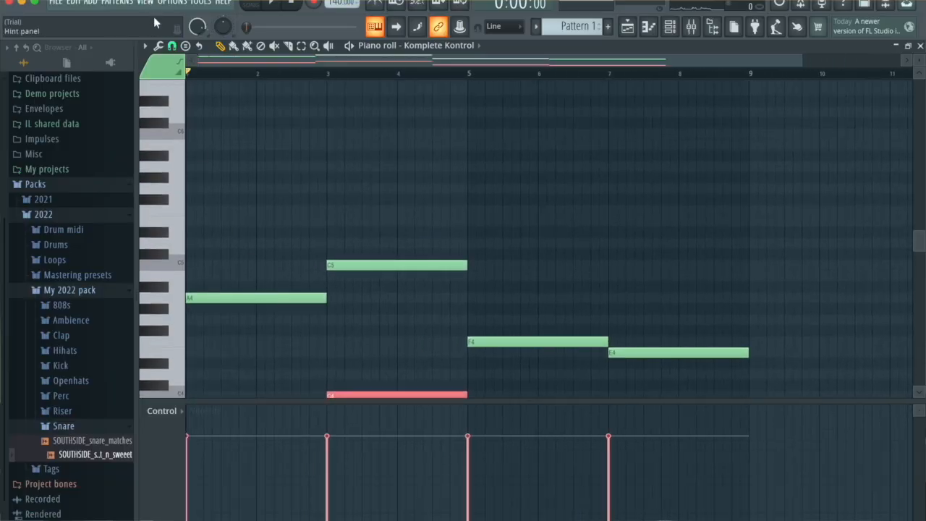
- Set note snapping to 1/2 beat and add C5 and E5 above the first A4, starting one and two beats in
click(171, 46)
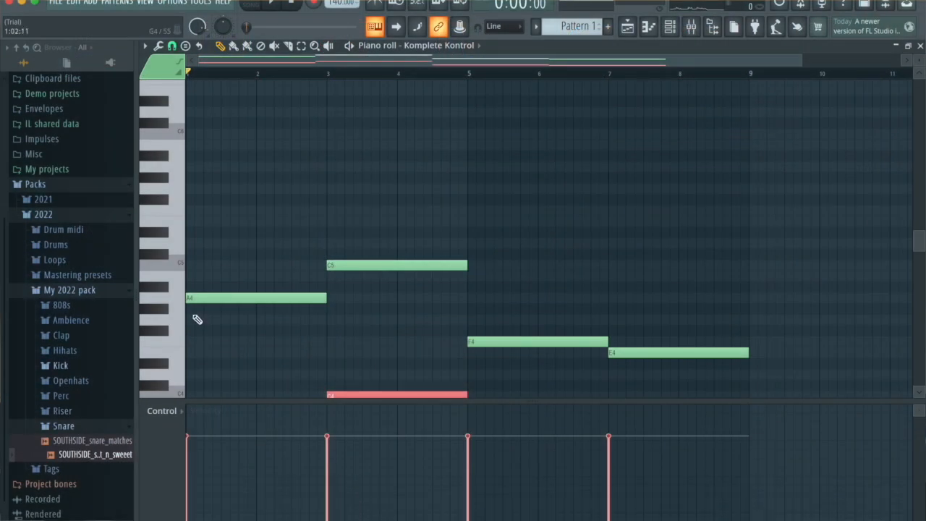
drag(230, 239, 110, 220)
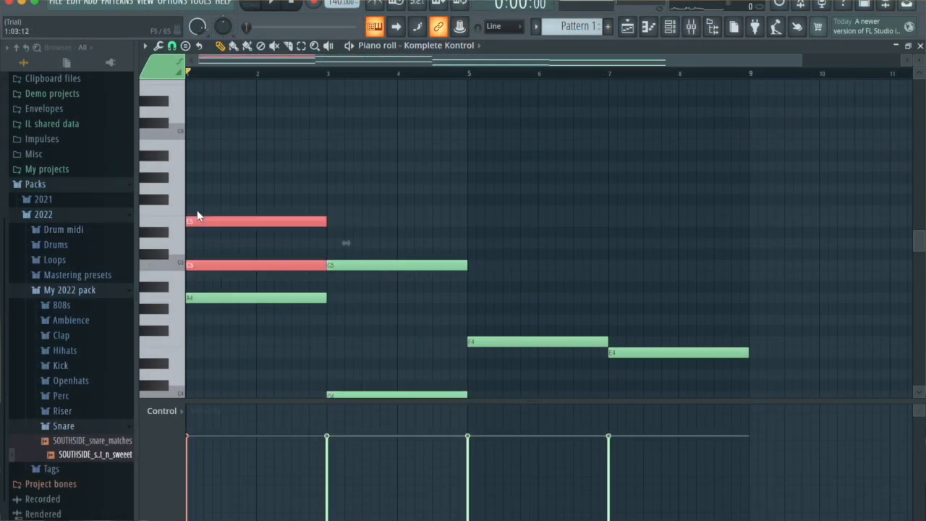
click(293, 270)
drag(218, 224, 252, 225)
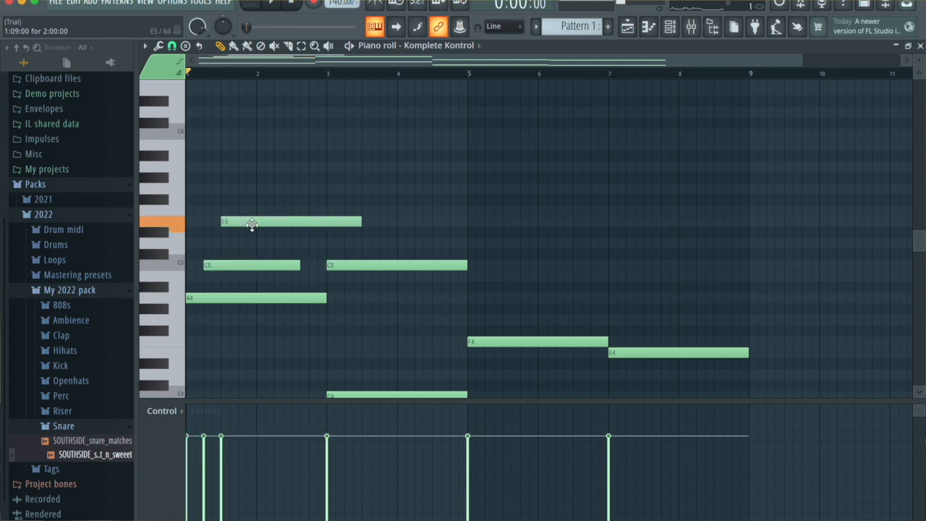
- Add E5 and G5 one and two beats into bar 3, and a B5 on the third beat of bar 4
click(353, 245)
drag(378, 241, 380, 217)
click(369, 190)
click(434, 145)
- Repeat the upper C5, E5, G5 and B5 notes across bars 5 to 8, lengthen both B5 notes to two beats, and play the pattern
drag(479, 140, 543, 266)
drag(543, 266, 518, 266)
drag(742, 142, 717, 145)
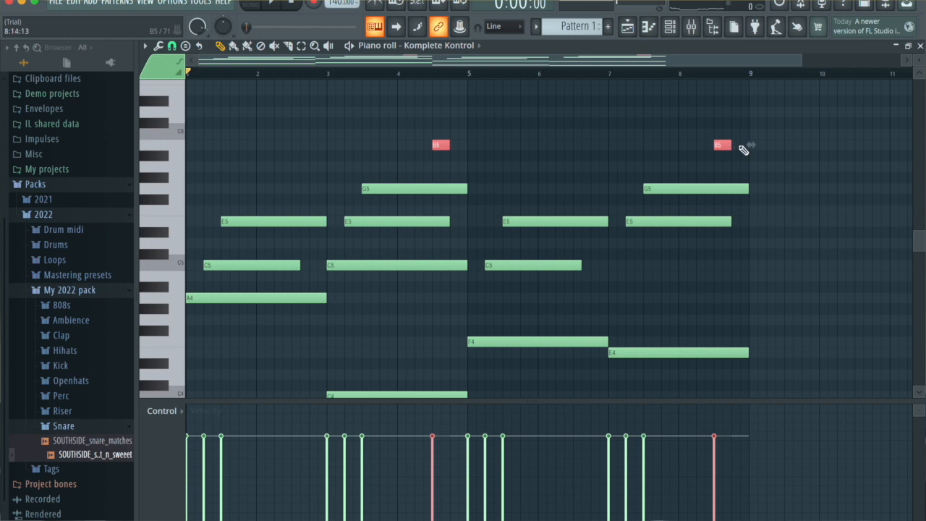
key(space)
key(space)
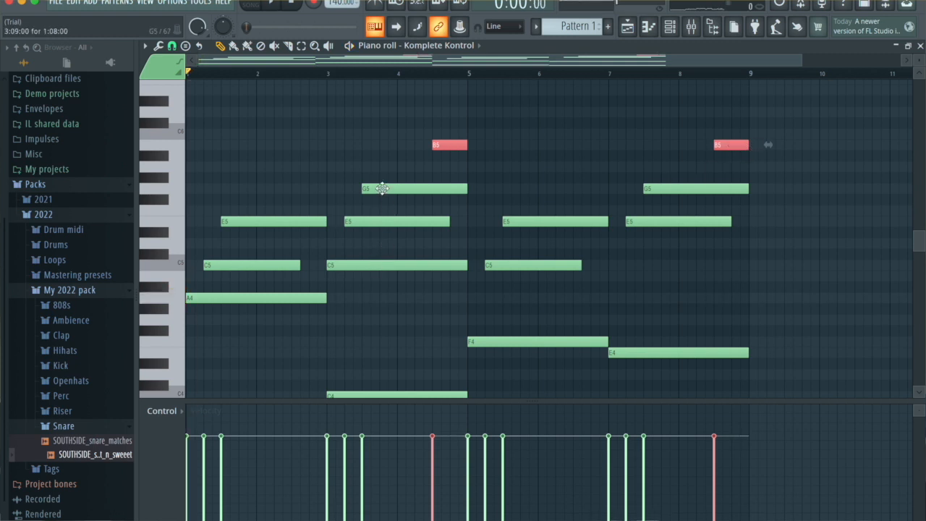
- Swap the start times of E5 and G5 in bars 3 and 7, and lower both B5 notes to F5
drag(382, 188, 360, 188)
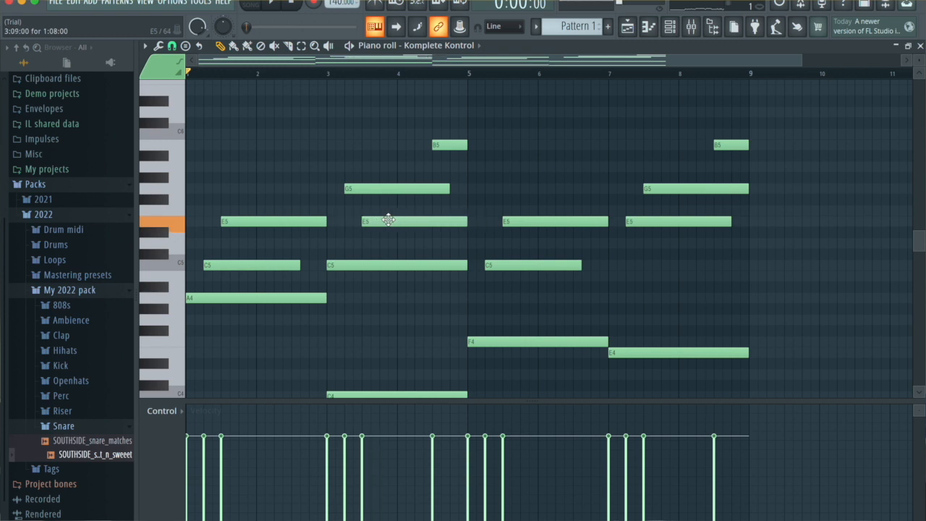
drag(450, 155, 451, 218)
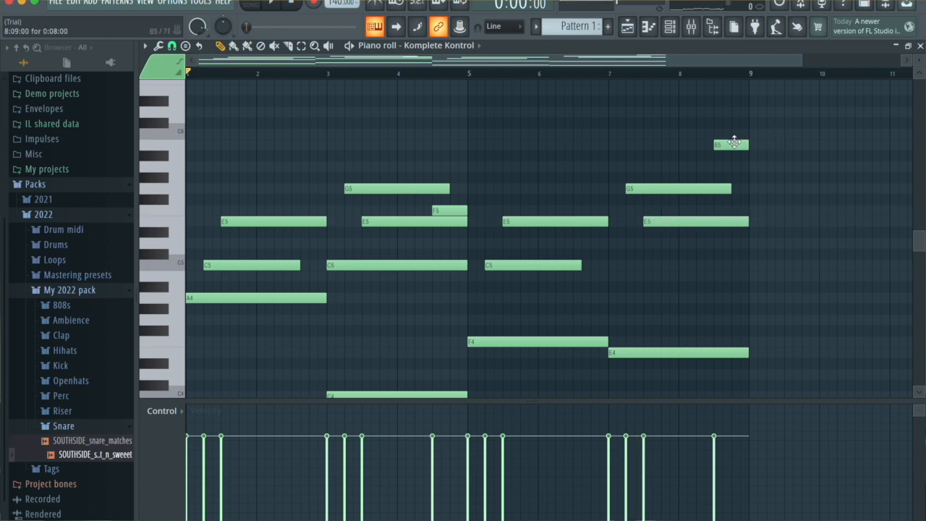
drag(734, 141, 735, 211)
key(space)
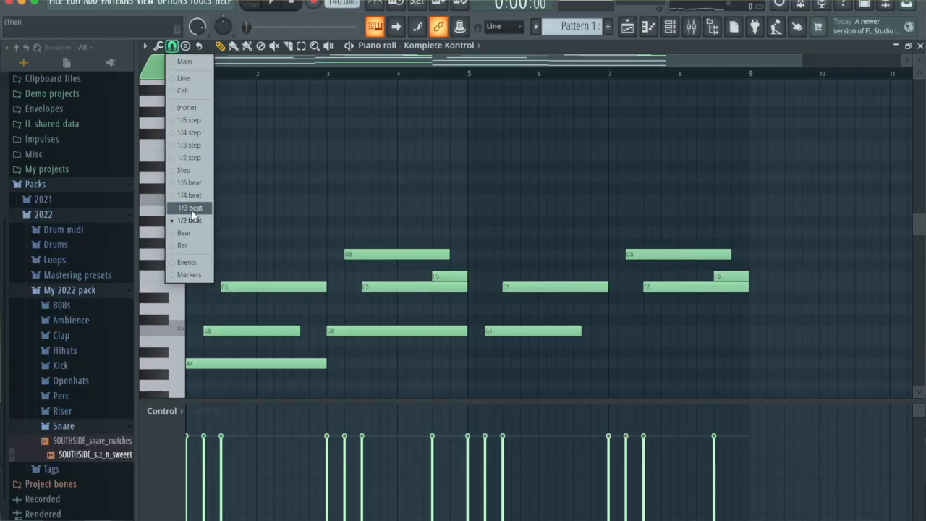
- Set note snapping to 1/3 beat and place a descending C7, B6, A6 triplet at the start of bar 1
click(191, 211)
scroll(252, 252, up, 3)
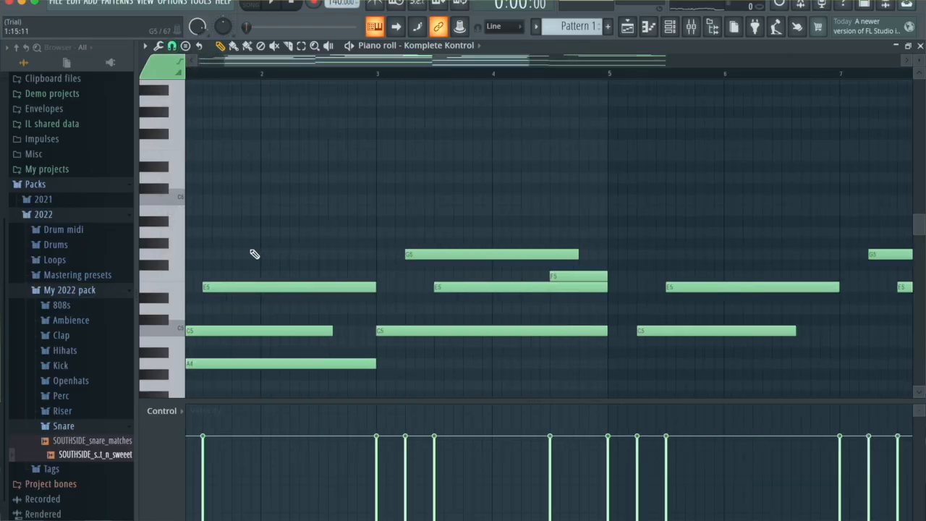
scroll(201, 316, up, 4)
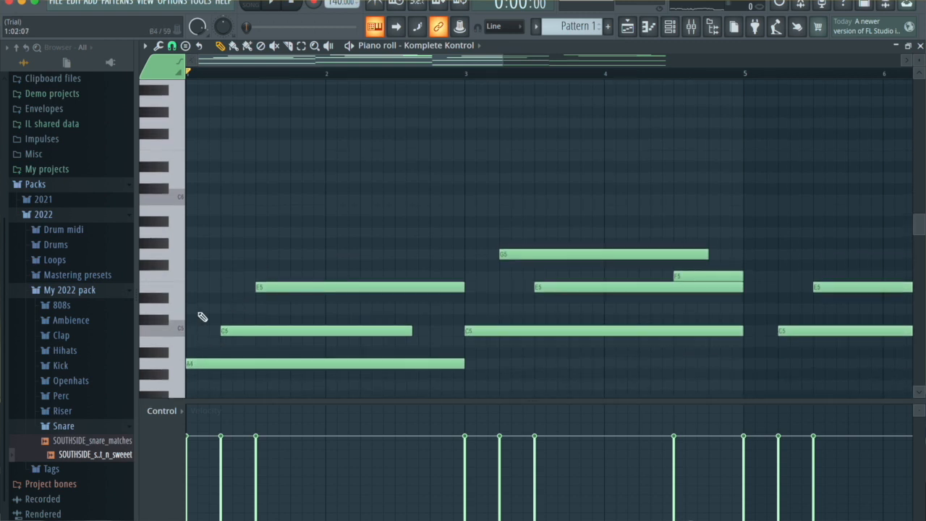
scroll(198, 209, up, 6)
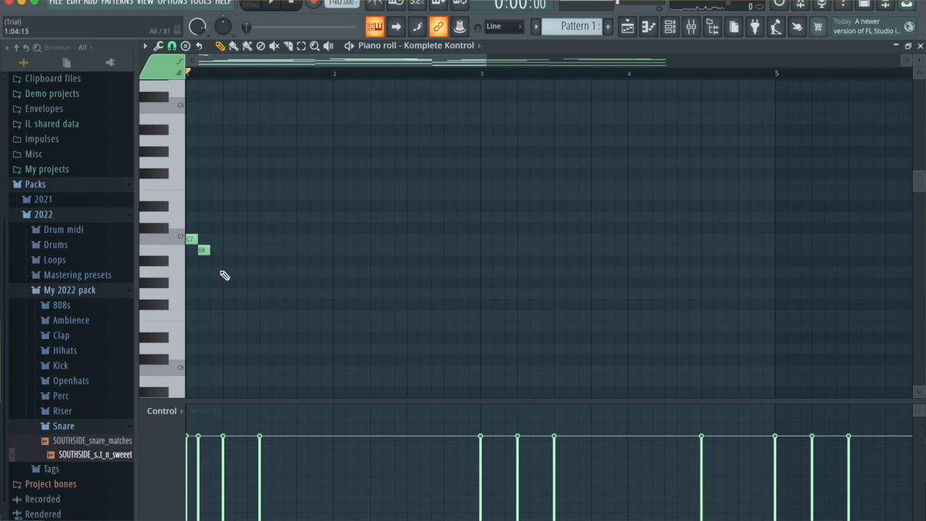
- Select the three-note triplet and duplicate it repeatedly until it fills bars 1 and 2
key(ctrl+a)
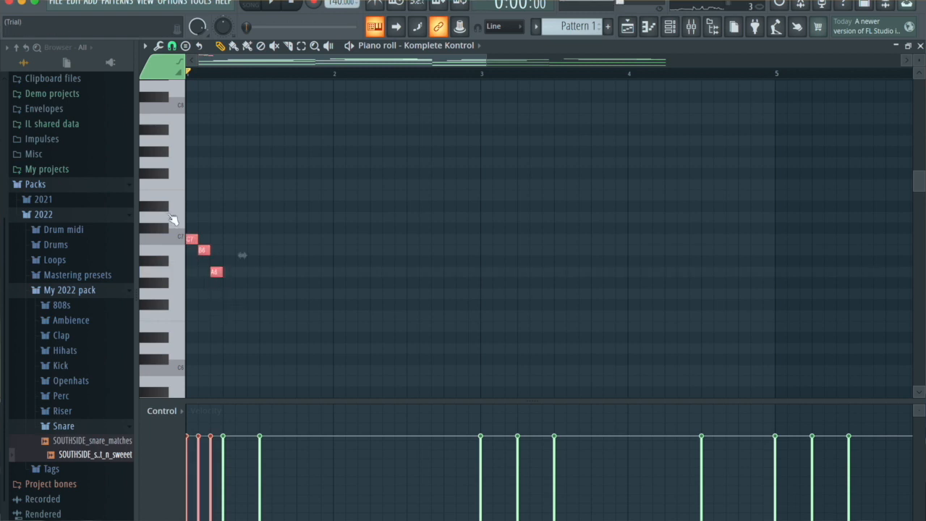
key(ctrl+b)
key(ctrl+b)
key(ctrl+b)
key(ctrl+a)
key(ctrl+b)
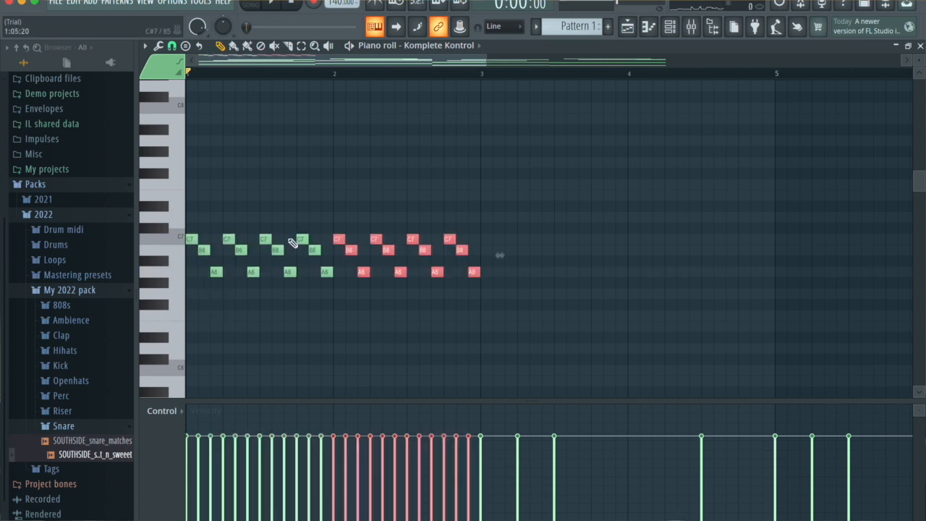
- Play the triplet pattern briefly and duplicate the whole two-bar run to fill bars 3 and 4
key(space)
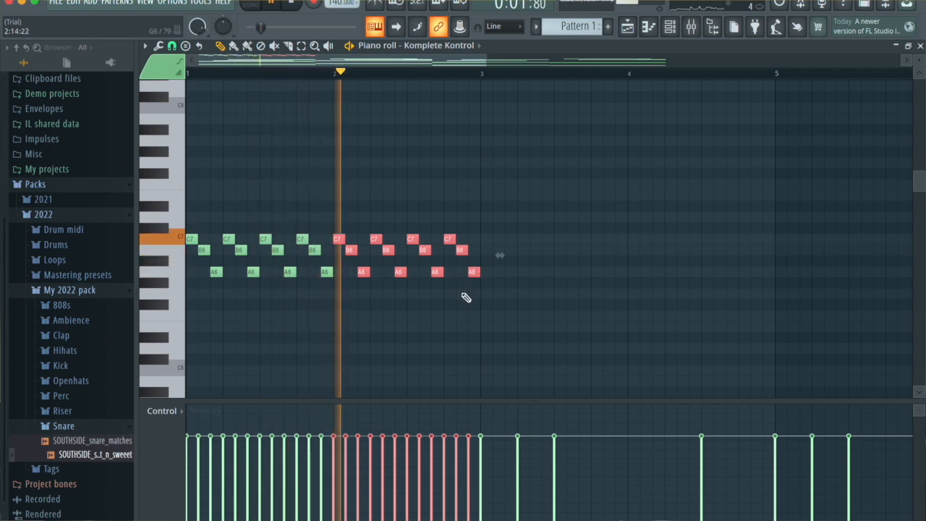
key(space)
key(ctrl+a)
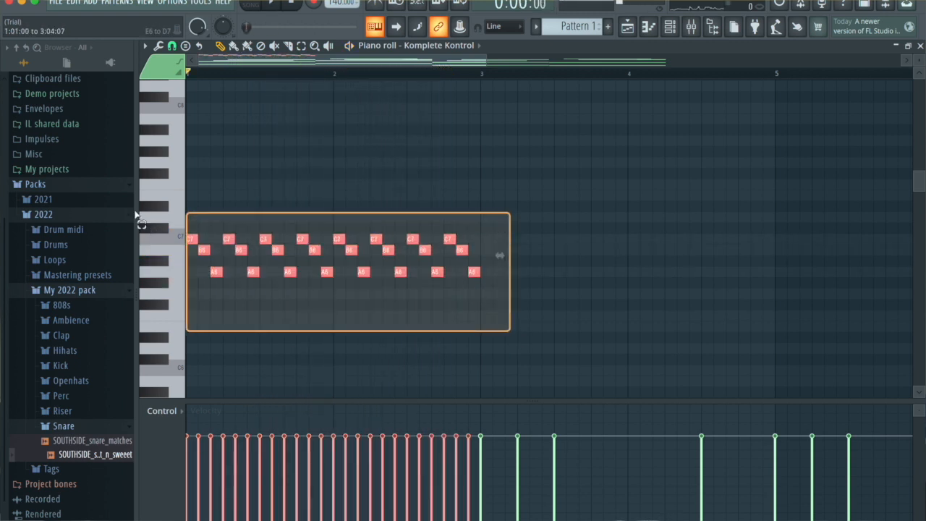
key(ctrl+b)
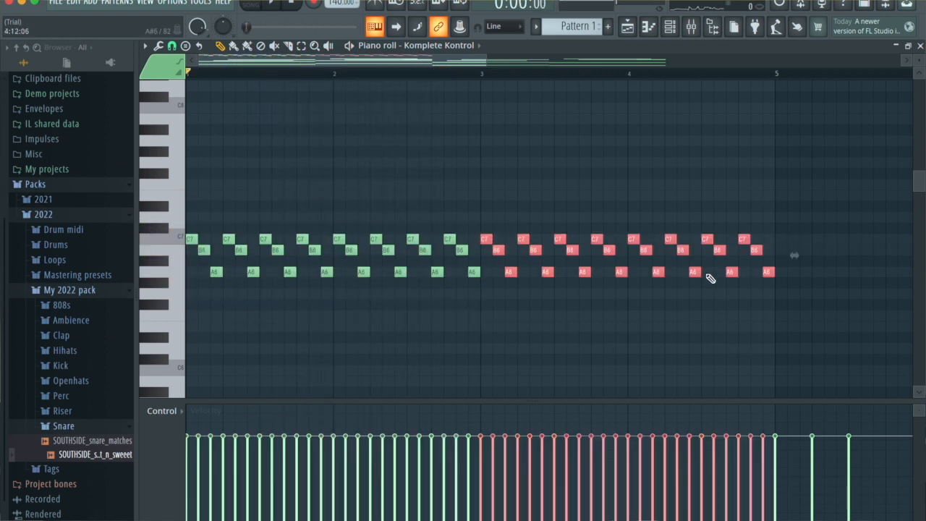
- Select the A6 notes in bar 4 of the triplet pattern and raise them to E7
drag(765, 288, 646, 267)
key(shift+Up)
key(shift+Up)
key(shift+Up)
key(Up)
key(Up)
key(Up)
key(Up)
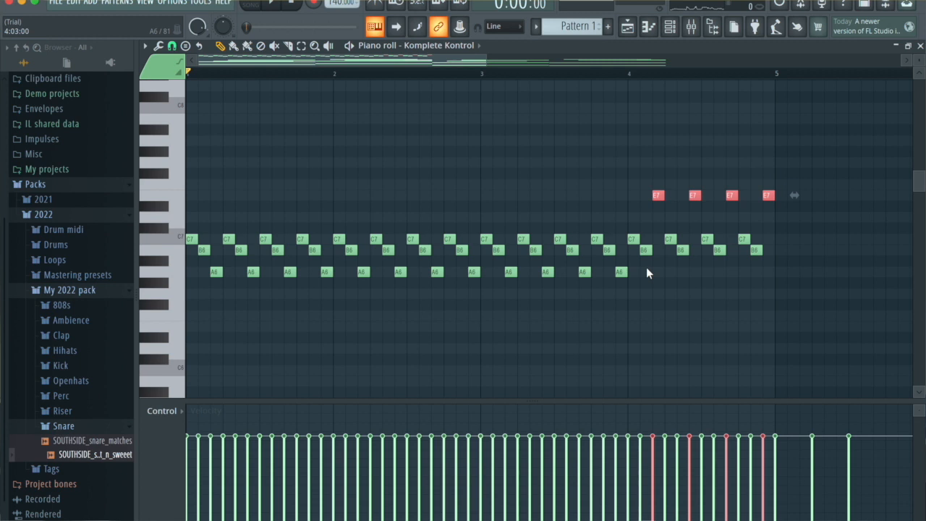
- Raise the A6 notes in bar 3 to E7 as well, and play the pattern with E7 layered over A6
drag(642, 302, 483, 272)
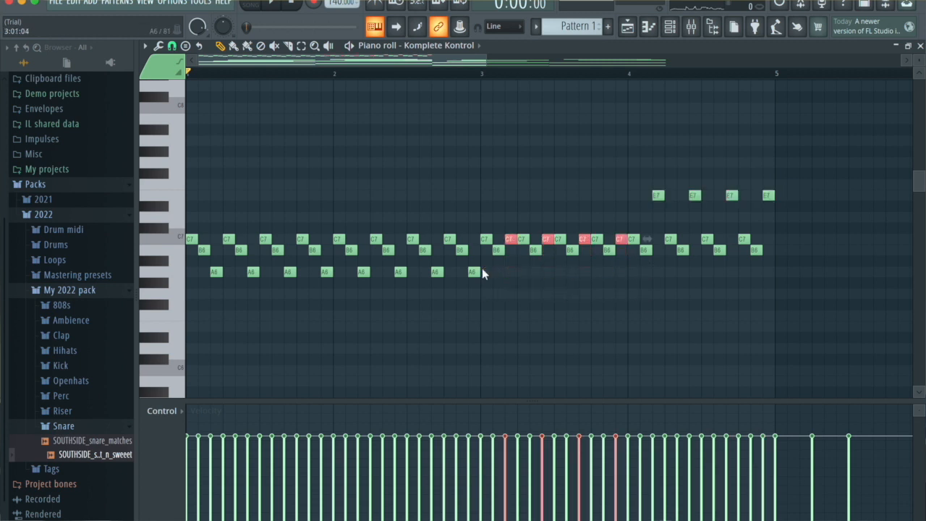
key(Up)
key(Up)
key(Up)
key(Up)
key(space)
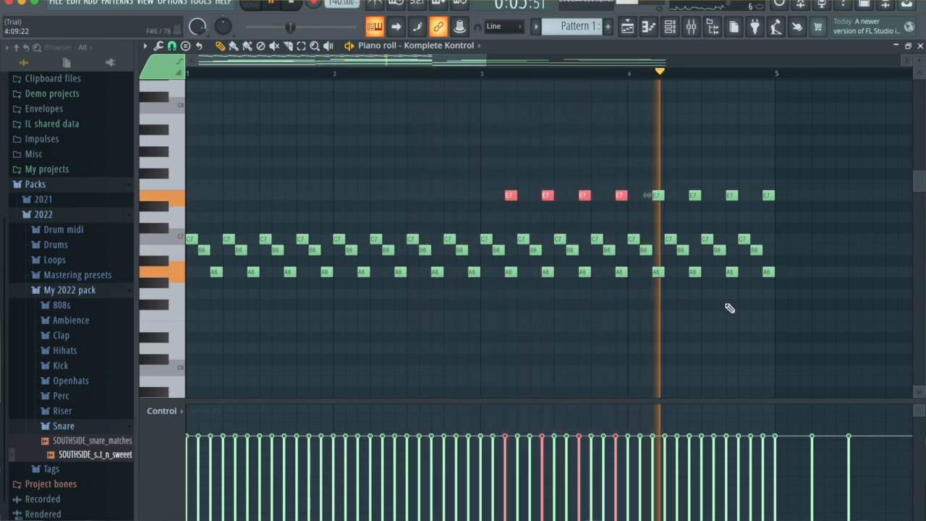
- Select the whole four-bar triplet pattern and duplicate it into bars 5 to 8
drag(808, 331, 137, 173)
key(ctrl+b)
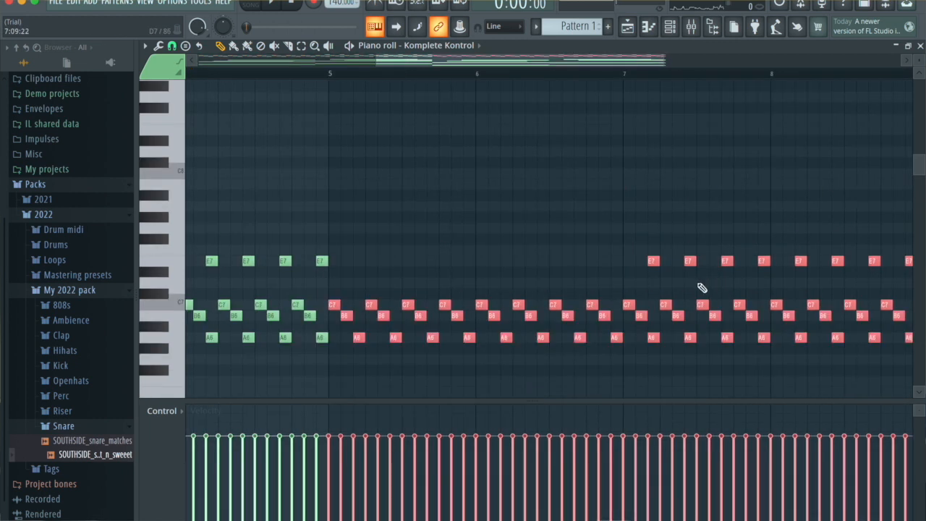
ctrl+scroll(752, 291, down, 1)
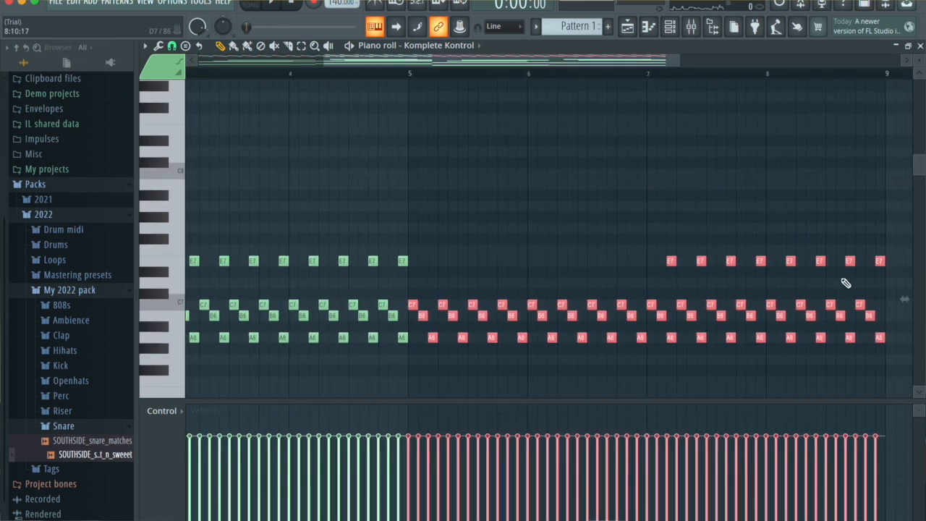
- Select the E7 notes in bars 7 and 8 and change their pitch to G7
drag(871, 283, 666, 256)
drag(666, 256, 665, 251)
key(shift+Down)
key(shift+Down)
key(shift+Down)
key(shift+Down)
key(shift+Down)
key(shift+Down)
key(shift+Down)
key(shift+Down)
key(shift+Down)
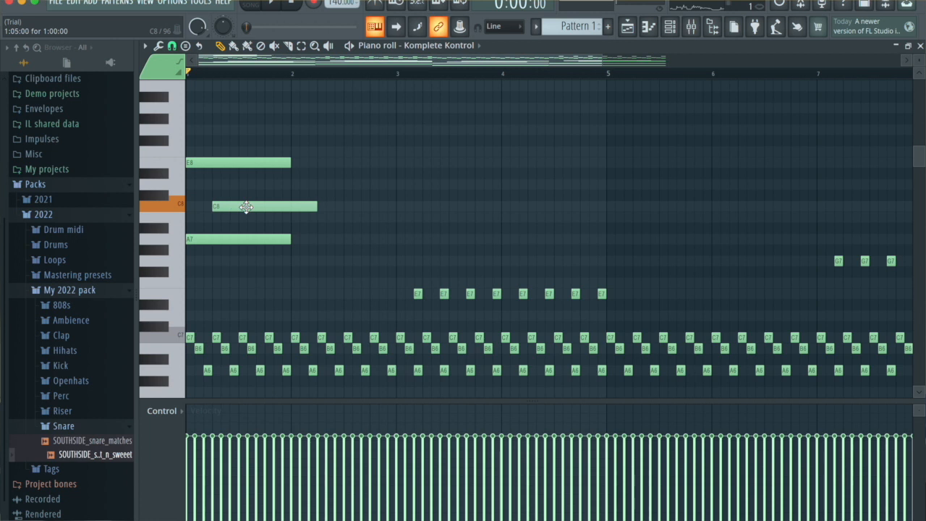
- Build a run of one-beat notes A7, C8, E8, F8 in bar 1, and duplicate it into bar 2 with a shortened E8, B8, C9 ending
key(space)
drag(351, 160, 271, 161)
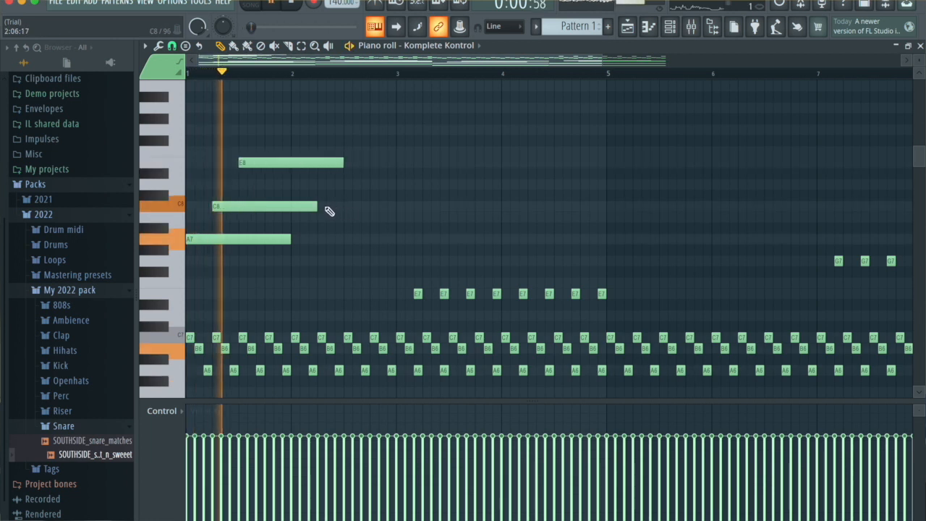
drag(318, 207, 248, 215)
key(space)
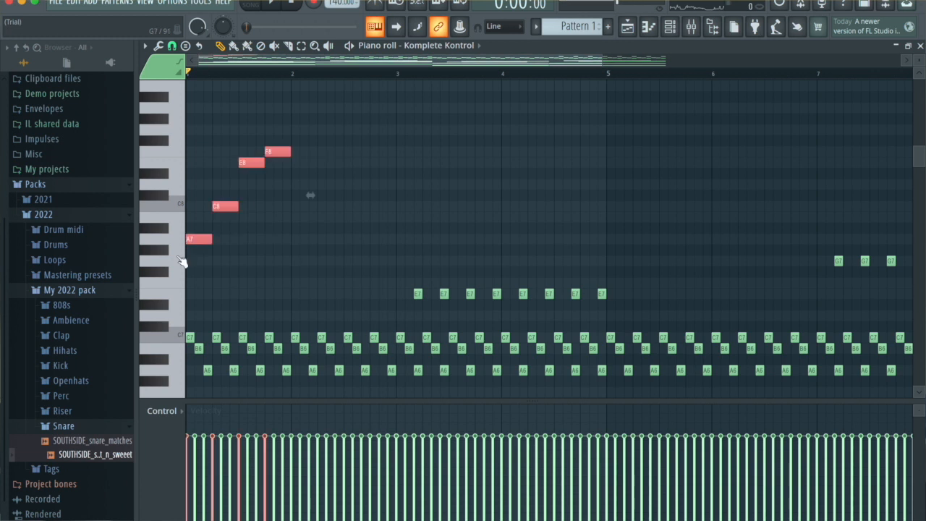
key(ctrl+b)
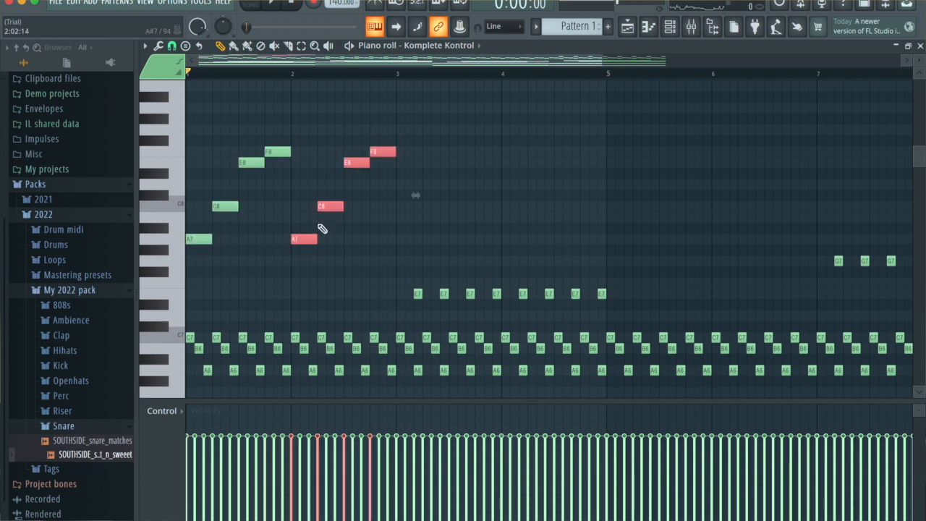
ctrl+scroll(370, 175, up, 2)
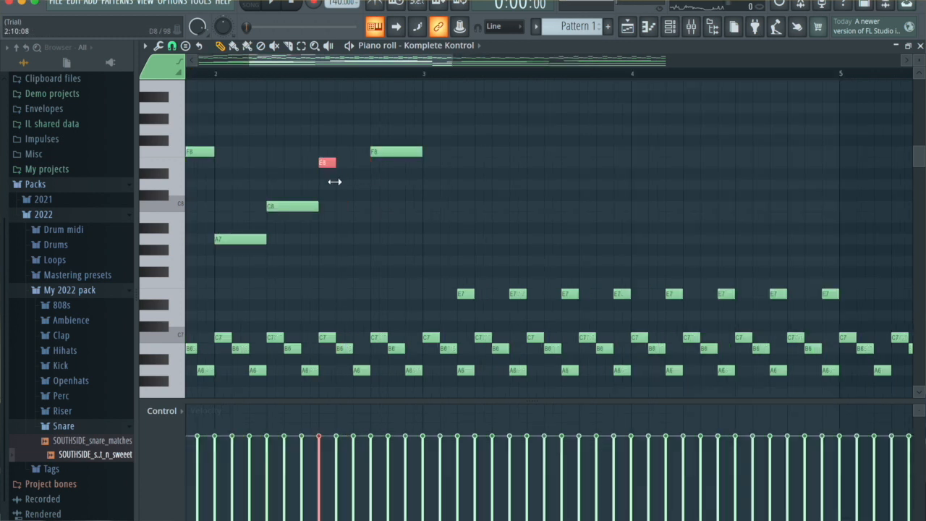
- Duplicate the two-bar high run into bars 3 and 4 with its ending changed to C9, B8, and repeat all four bars
drag(410, 113, 189, 338)
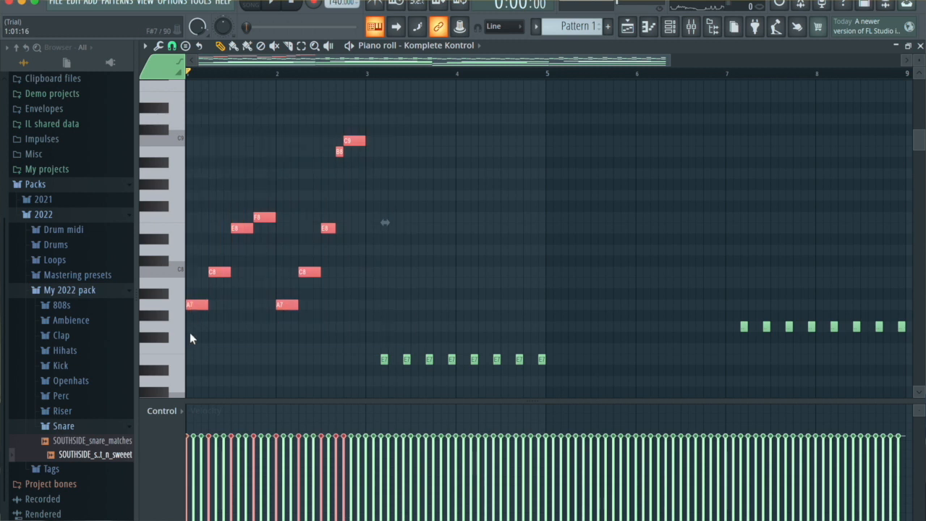
key(ctrl+b)
click(521, 152)
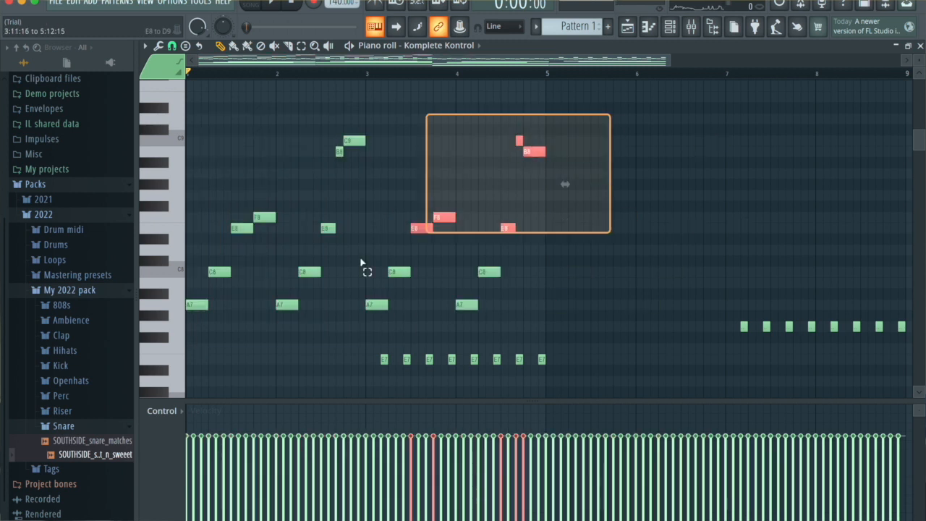
drag(612, 114, 190, 331)
key(ctrl+b)
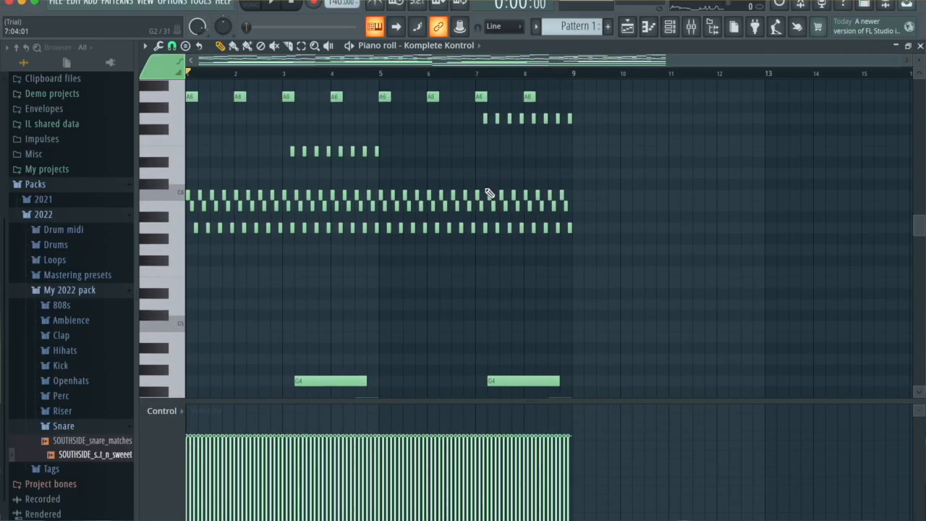
- Play back the full layered melody and look over the notes from high to low
key(space)
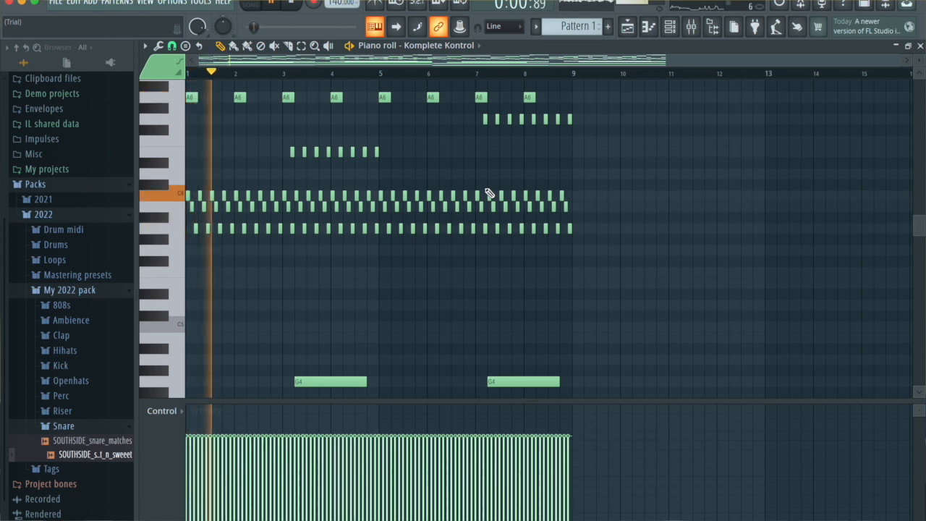
scroll(489, 193, up, 10)
scroll(489, 193, down, 10)
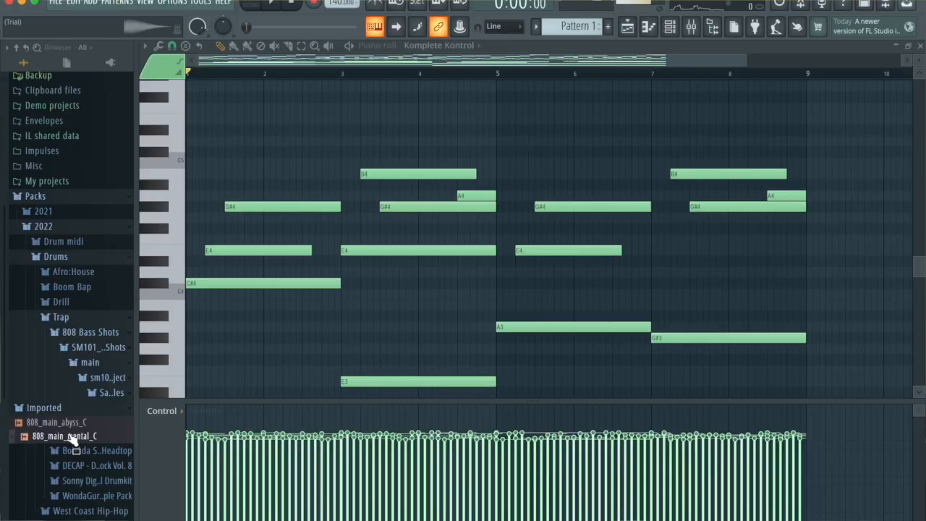
- Add the 808_main_mental_C sample as a new channel in the channel rack and open its piano roll
drag(694, 37, 687, 58)
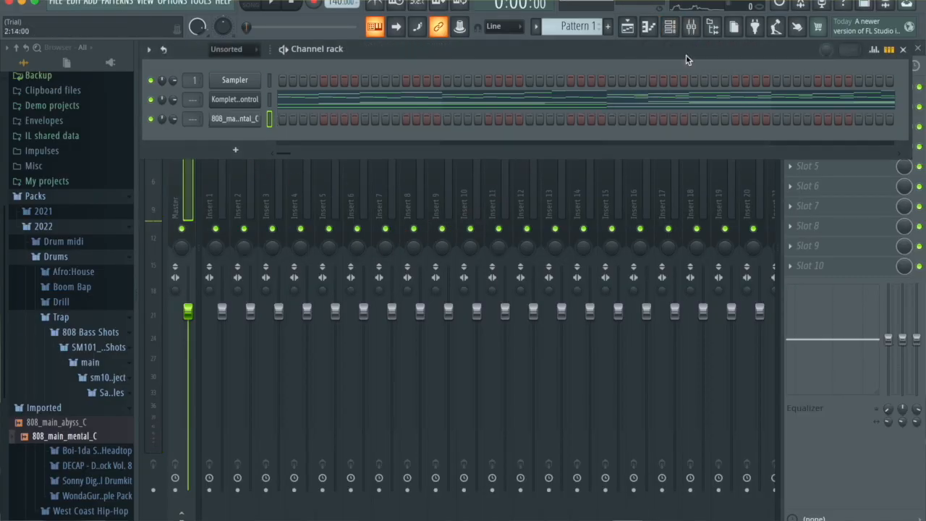
click(651, 33)
scroll(377, 266, down, 5)
scroll(377, 266, up, 5)
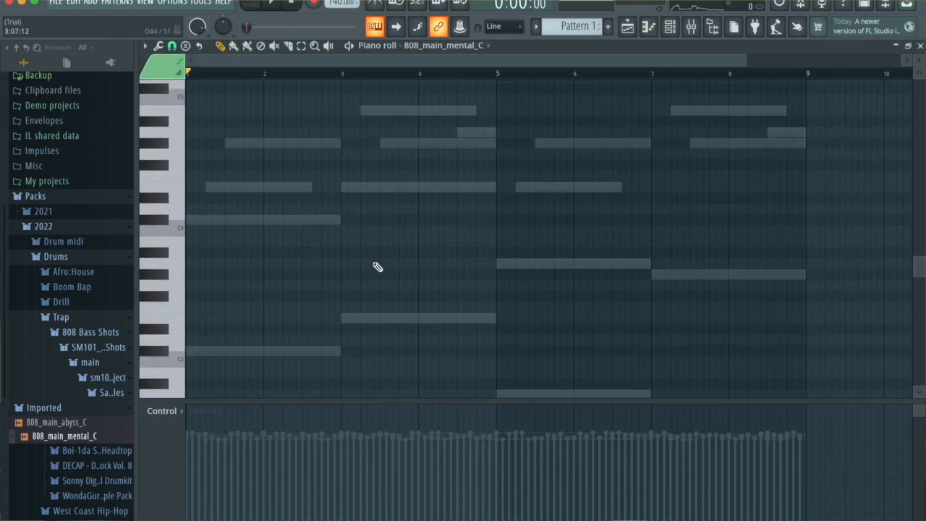
- Place 808 notes following the chord roots, with two C#5 hits in bar 2 and an E5 starting bar 3
click(323, 152)
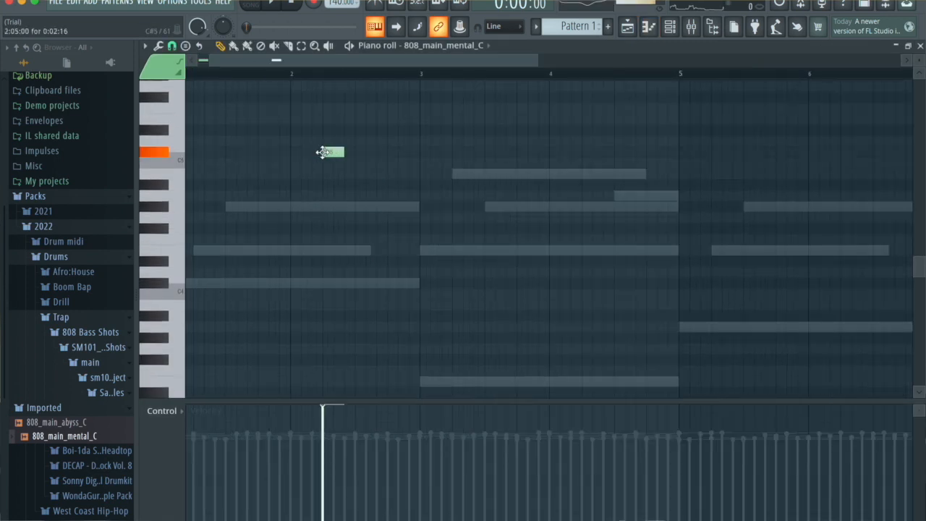
scroll(368, 152, up, 2)
click(380, 152)
click(461, 248)
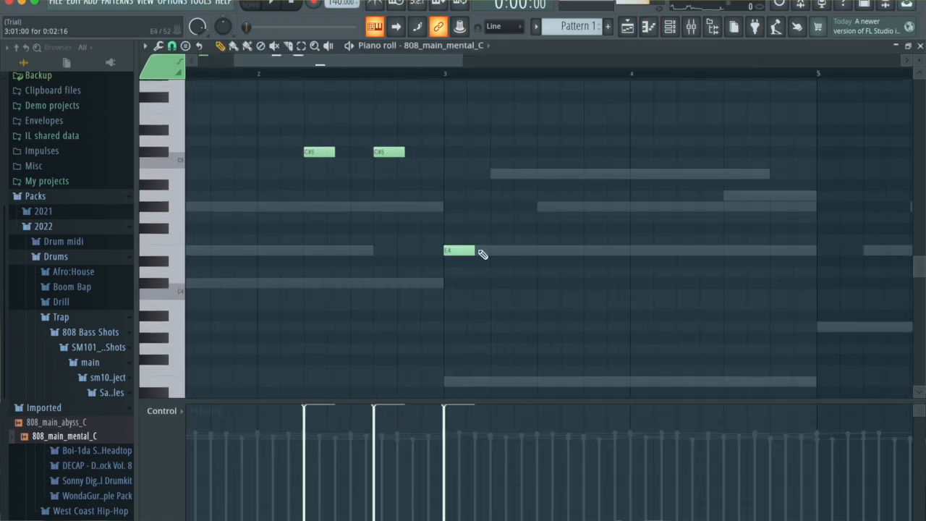
drag(463, 246, 463, 119)
scroll(462, 119, up, 1)
click(593, 150)
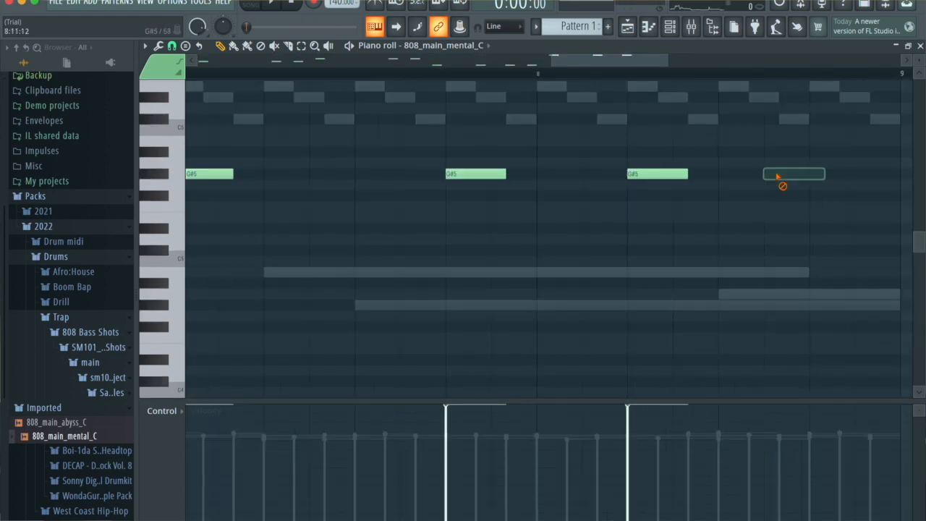
- Change the note snapping, finish the 808 line with a roll of 1/3-beat G#5 notes in bar 8, and play the pattern
click(174, 47)
click(192, 147)
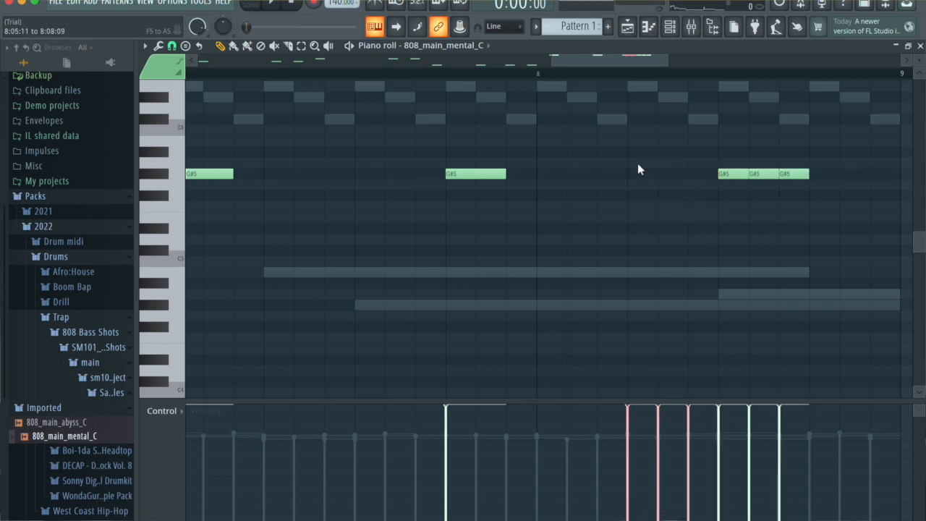
scroll(637, 165, up, 6)
scroll(638, 165, down, 4)
scroll(599, 278, down, 4)
ctrl+click(579, 281)
scroll(558, 283, down, 1)
key(space)
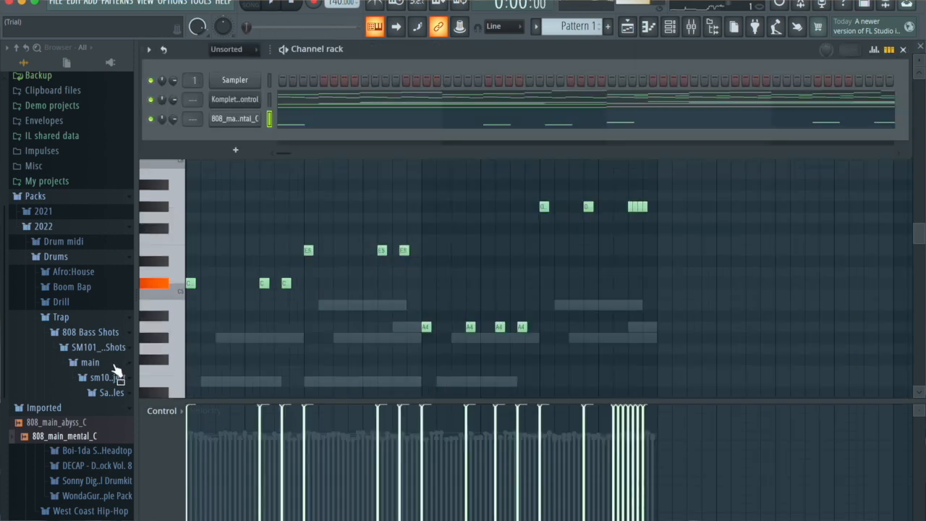
- Add the OZ_hihat_closed_villa_nellcote sample as a new channel and fill it with a hit every 2 steps
scroll(110, 417, down, 3)
scroll(110, 416, down, 1)
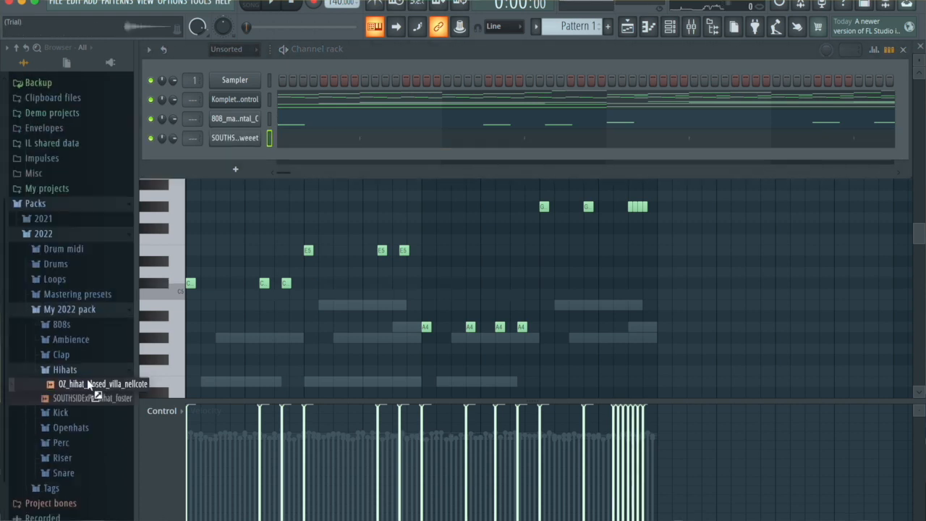
drag(273, 156, 268, 155)
right_click(265, 155)
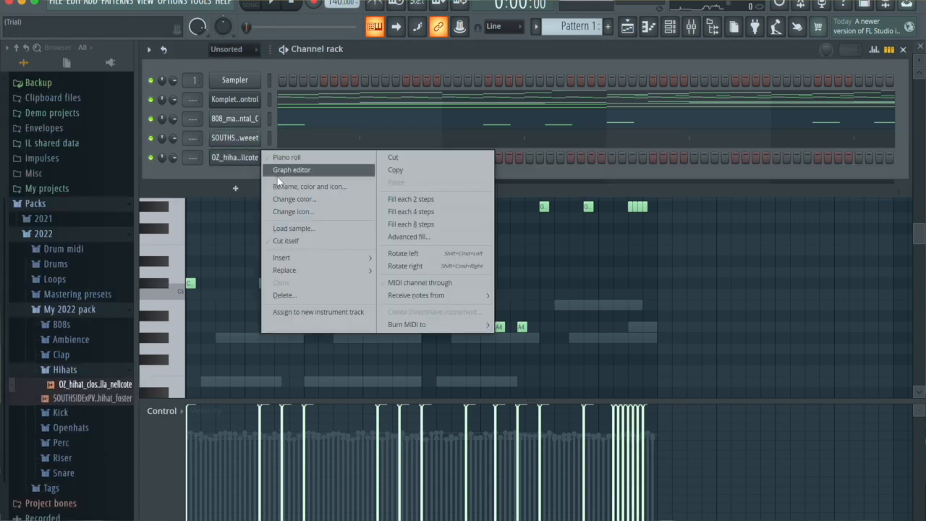
click(407, 211)
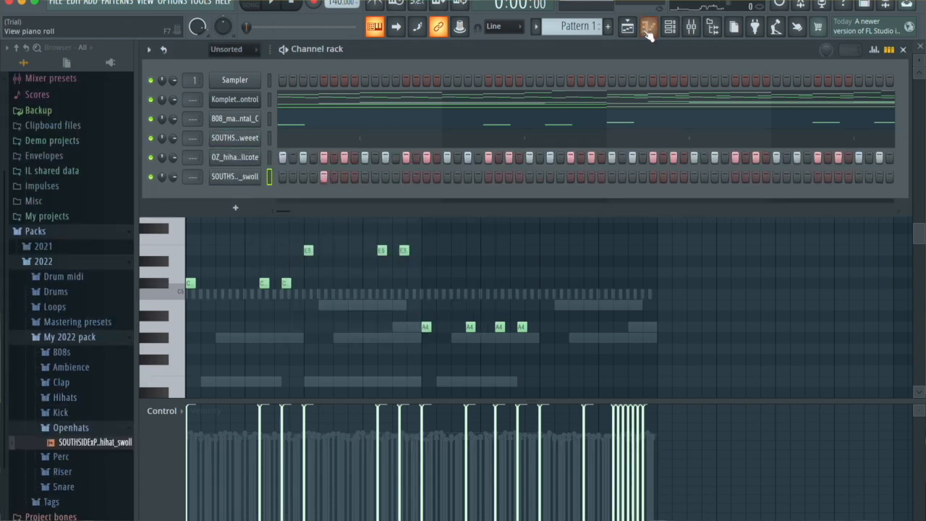
- Open the open hi-hat's piano roll and duplicate its hit every two bars so it also plays in bars 3, 5 and 7
click(648, 30)
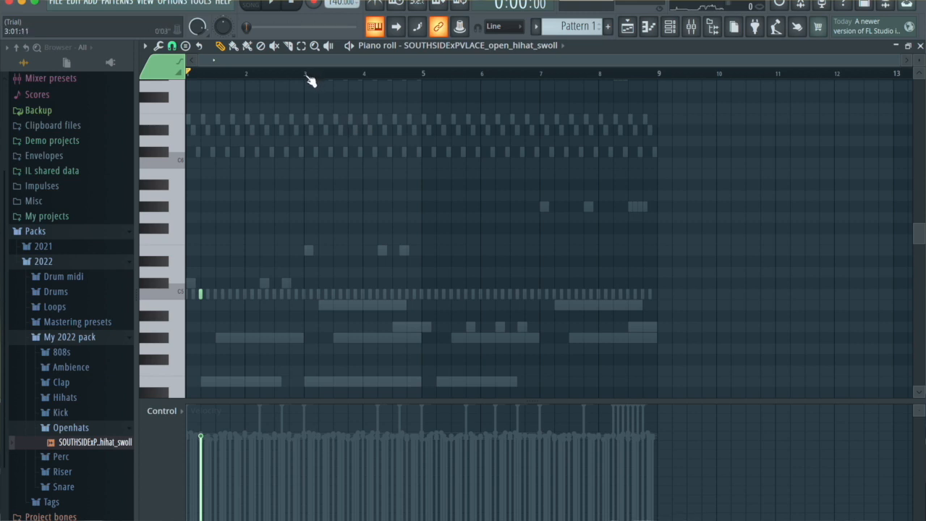
key(super+b)
key(super+b)
key(super+b)
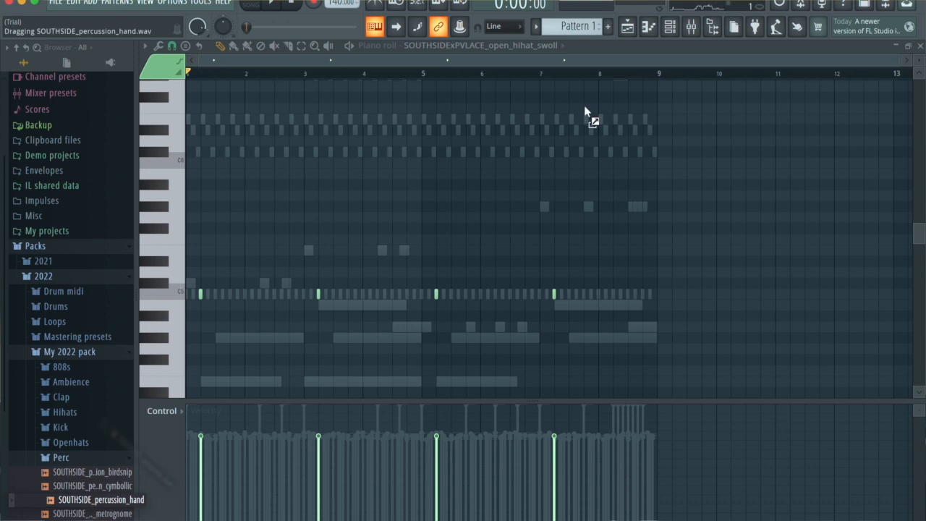
- Add SOUTHSIDE_percussion_hand with a hit on step 3 every two bars, and load SOUTHSIDE_snare_short_n_sweeet as another new channel
drag(584, 105, 239, 210)
scroll(99, 463, down, 4)
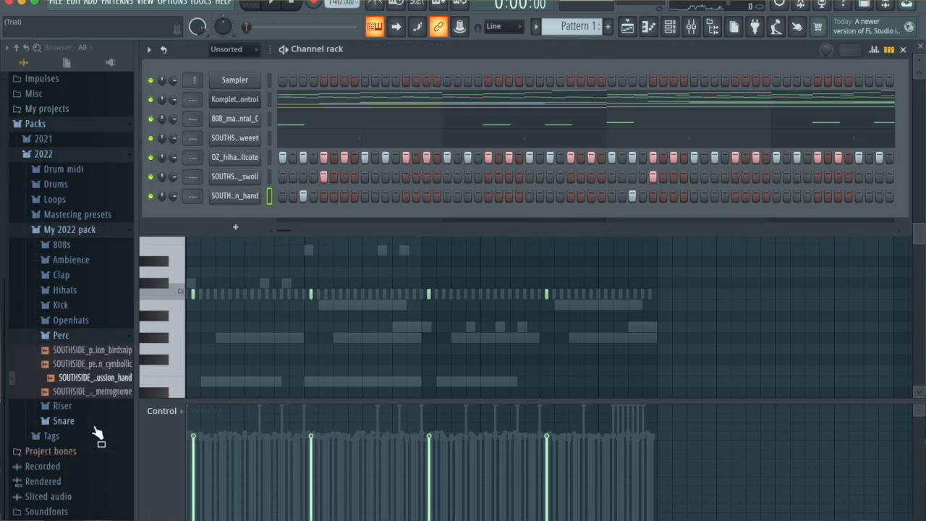
click(65, 423)
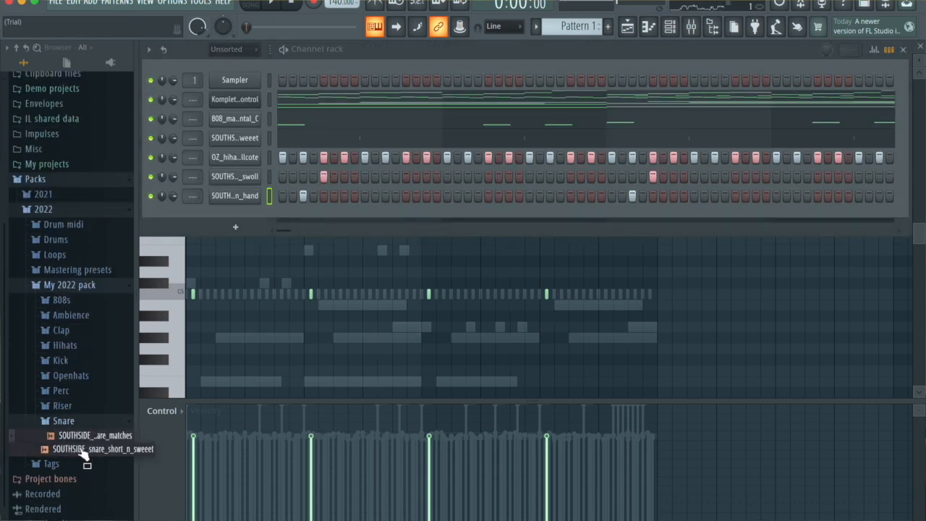
drag(277, 211, 279, 214)
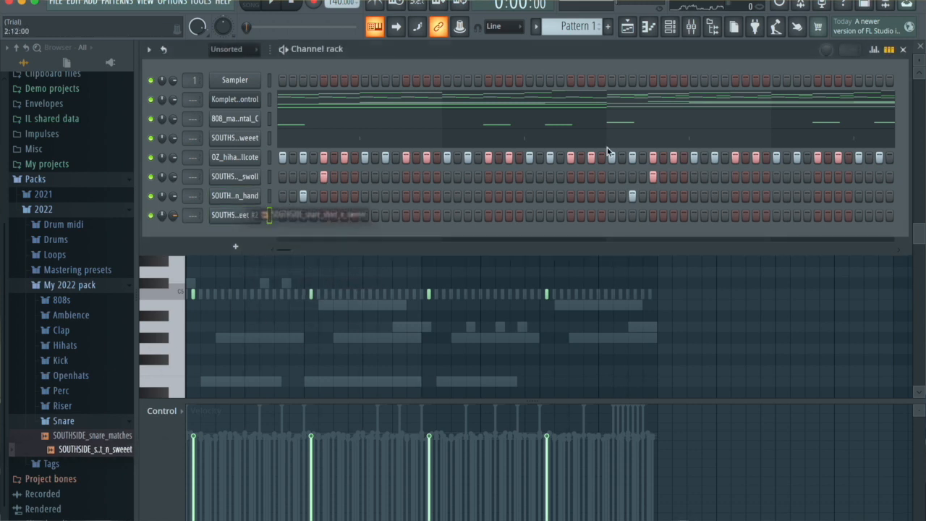
- Place extra C5 snare hits in bars 1, 3 and 4 of the new snare channel's piano roll, and select the first four bars
click(650, 31)
scroll(282, 299, up, 6)
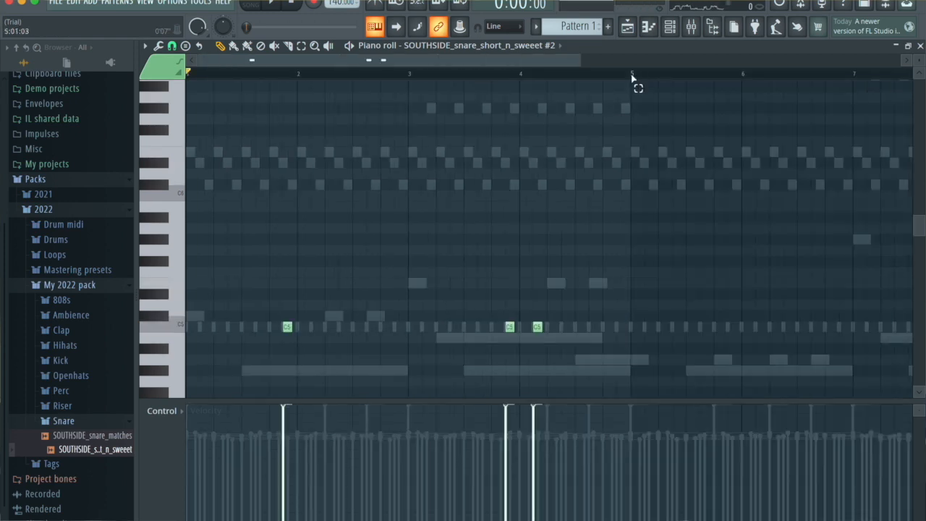
drag(631, 77, 227, 78)
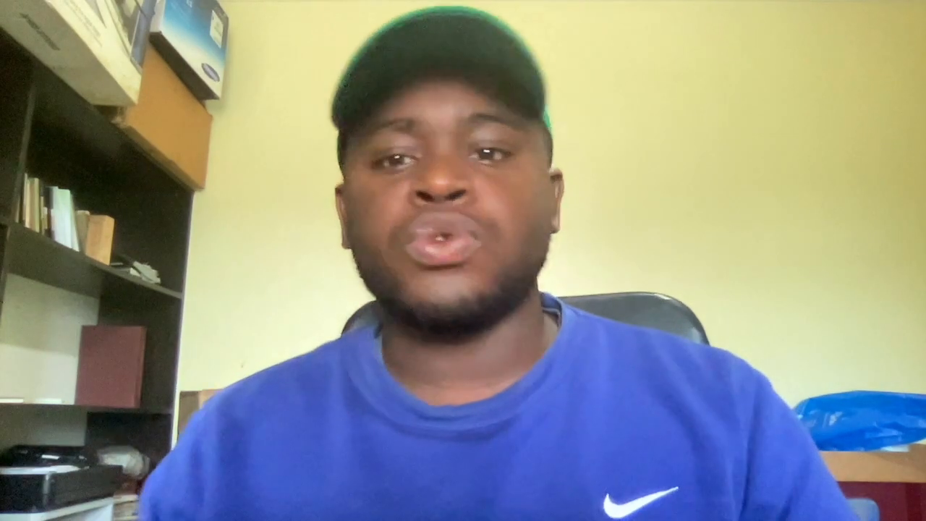